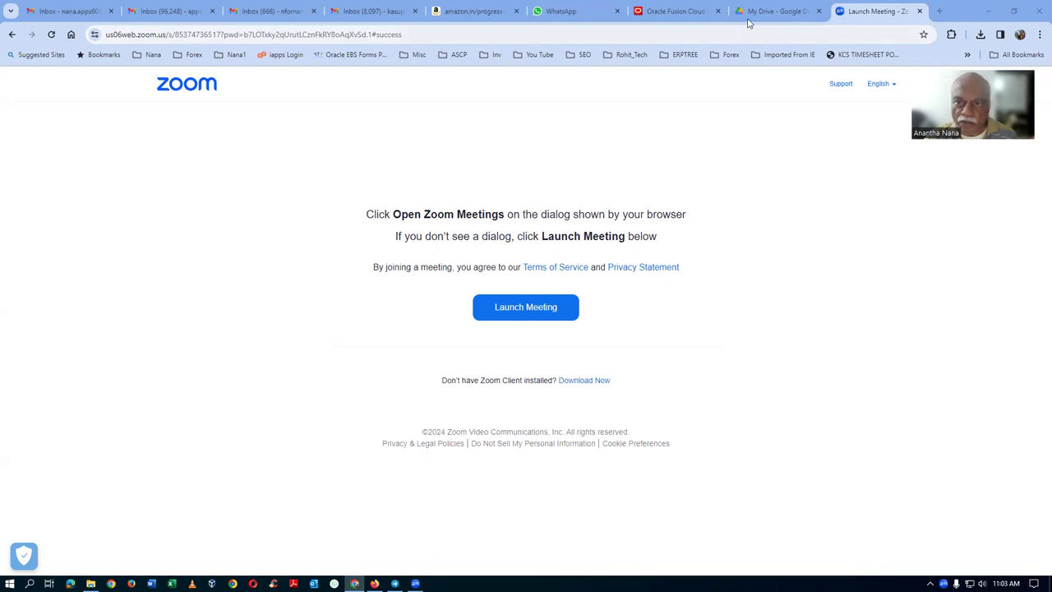
Switch to the Oracle Fusion Cloud page and check the application's release version in its About information
left_click(674, 10)
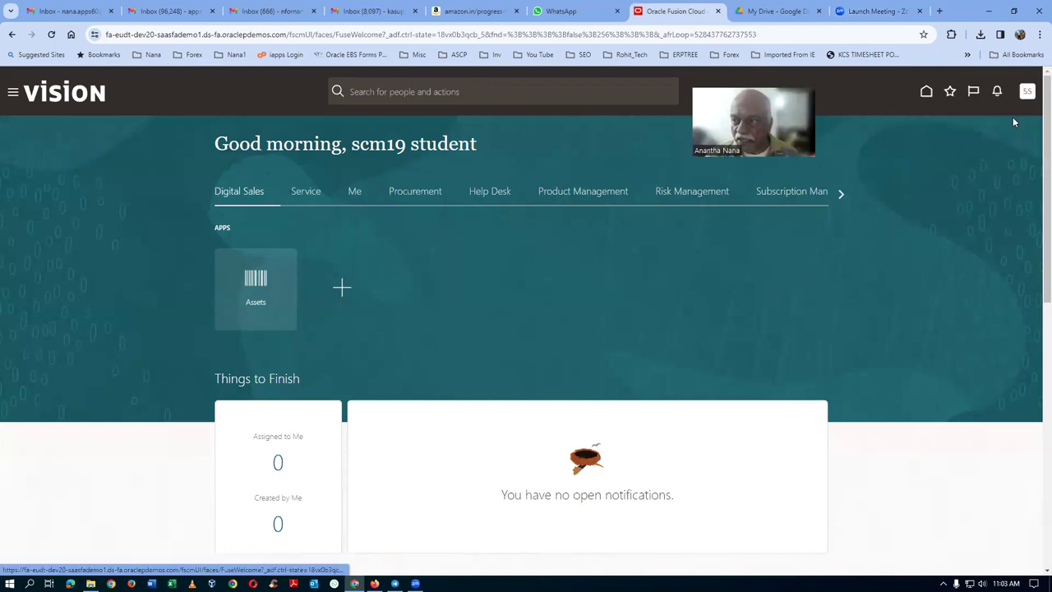
left_click(1026, 93)
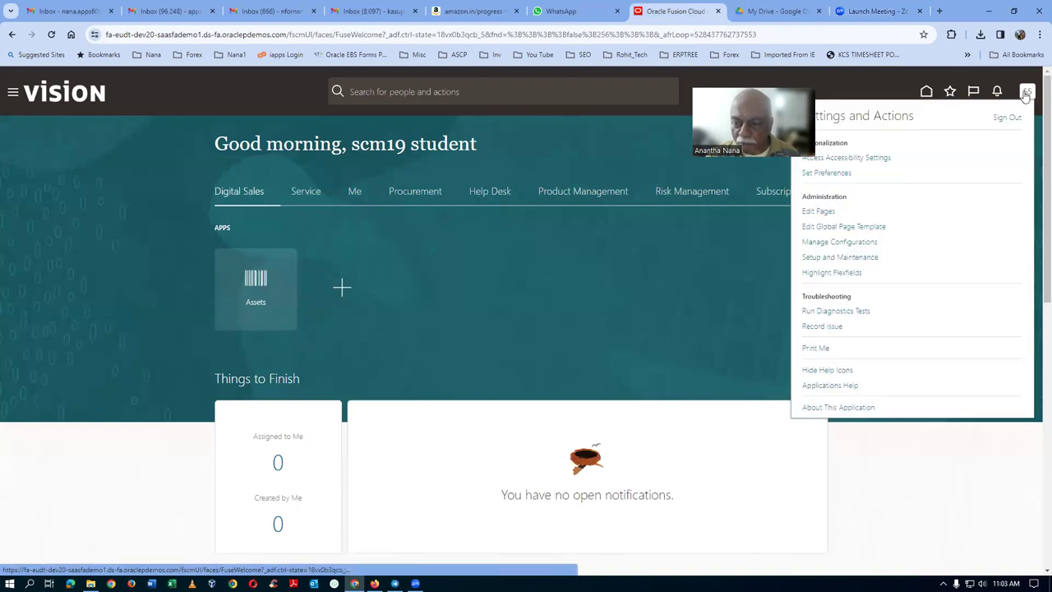
left_click(835, 408)
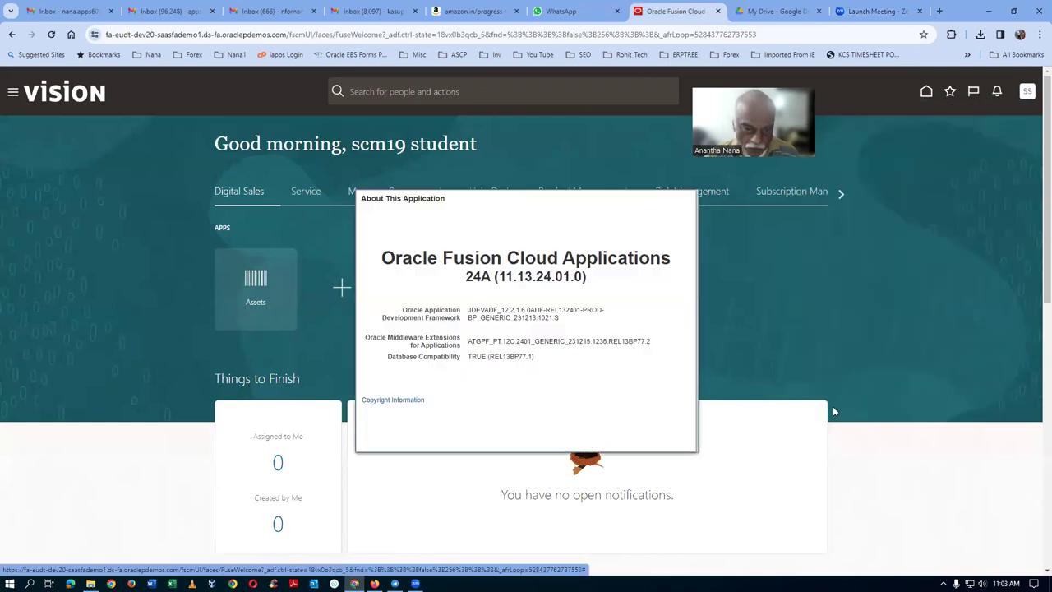
left_click_drag(467, 276, 486, 280)
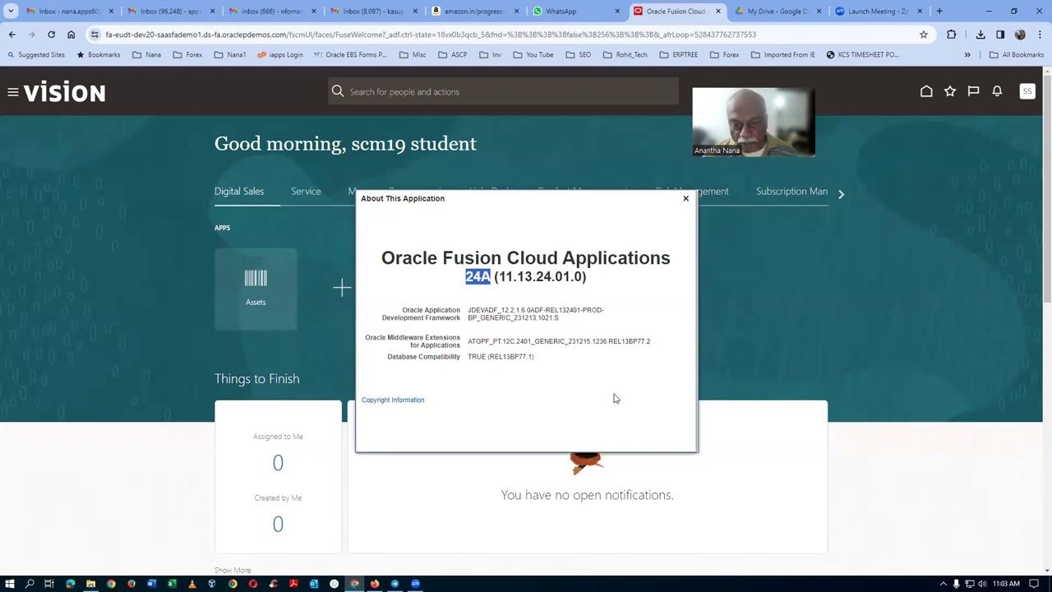
left_click(488, 293)
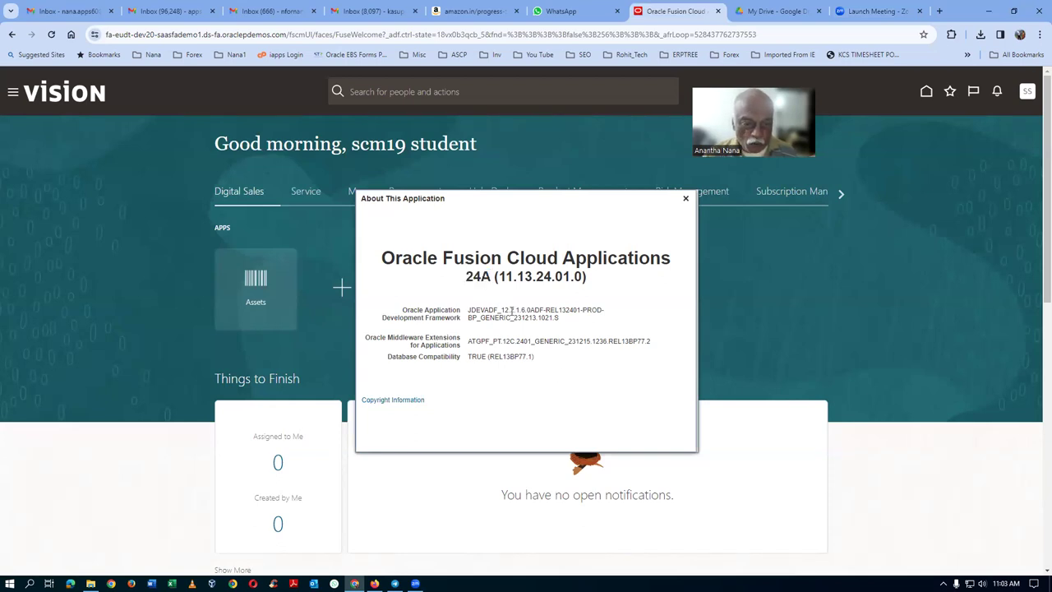
double_click(485, 277)
left_click(489, 298)
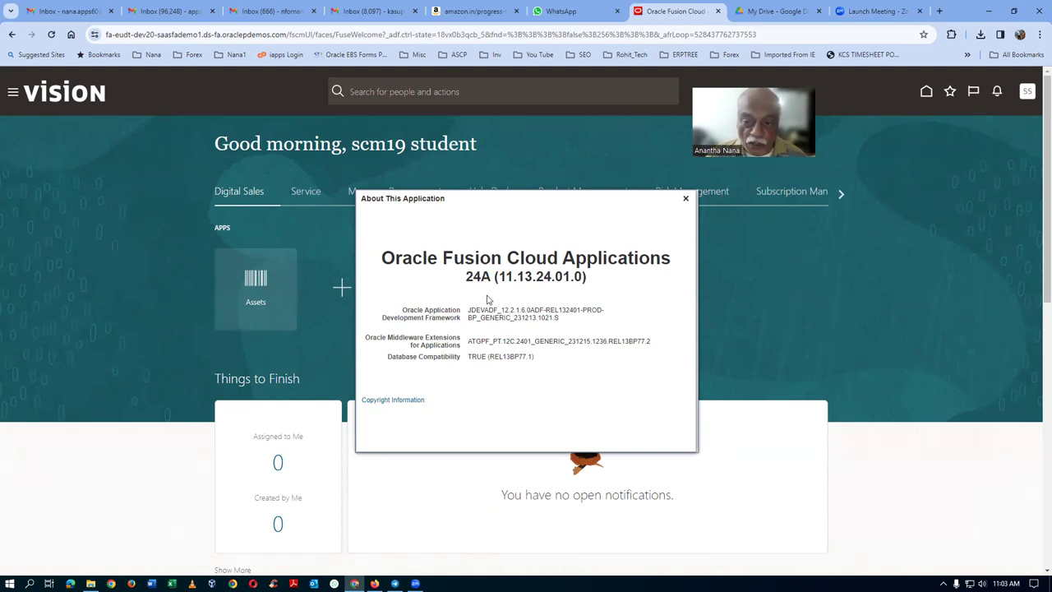
left_click(686, 198)
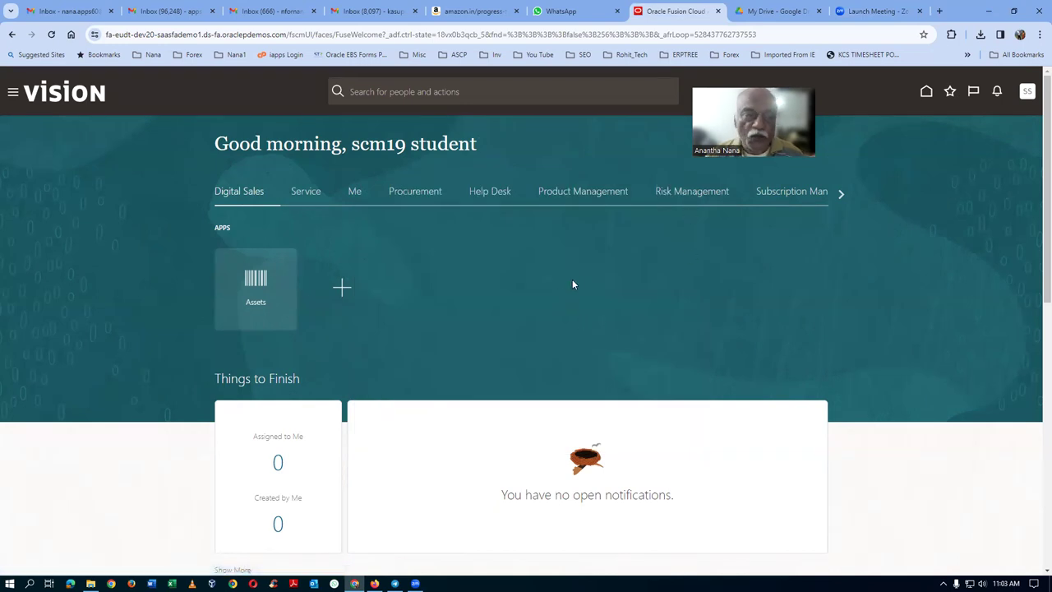
left_click_drag(754, 85, 790, 57)
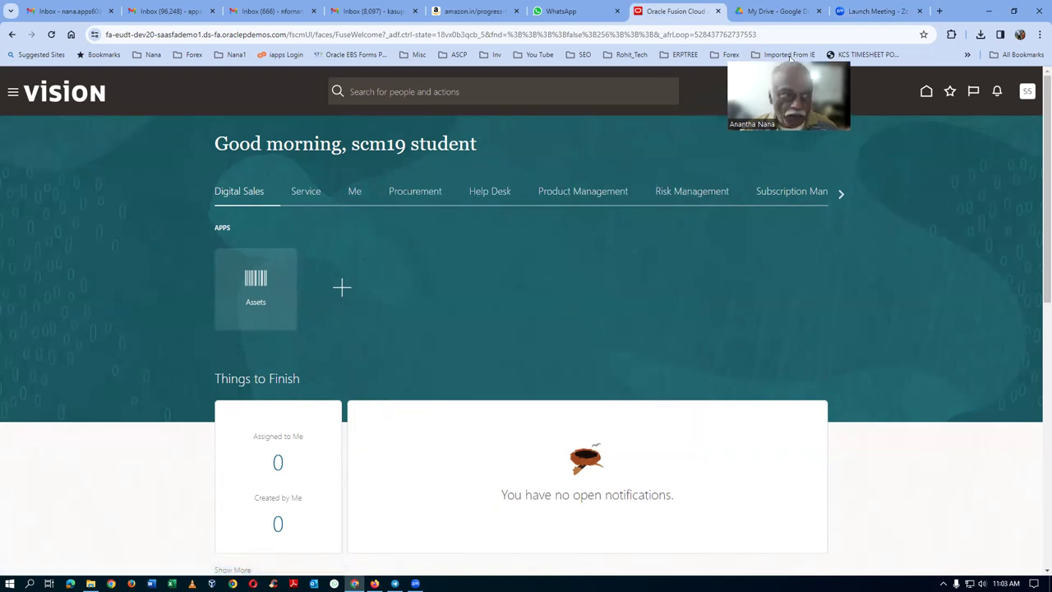
Open the New Features overview from the My Enterprise group
left_click(12, 95)
scroll(87, 440, "down", 1)
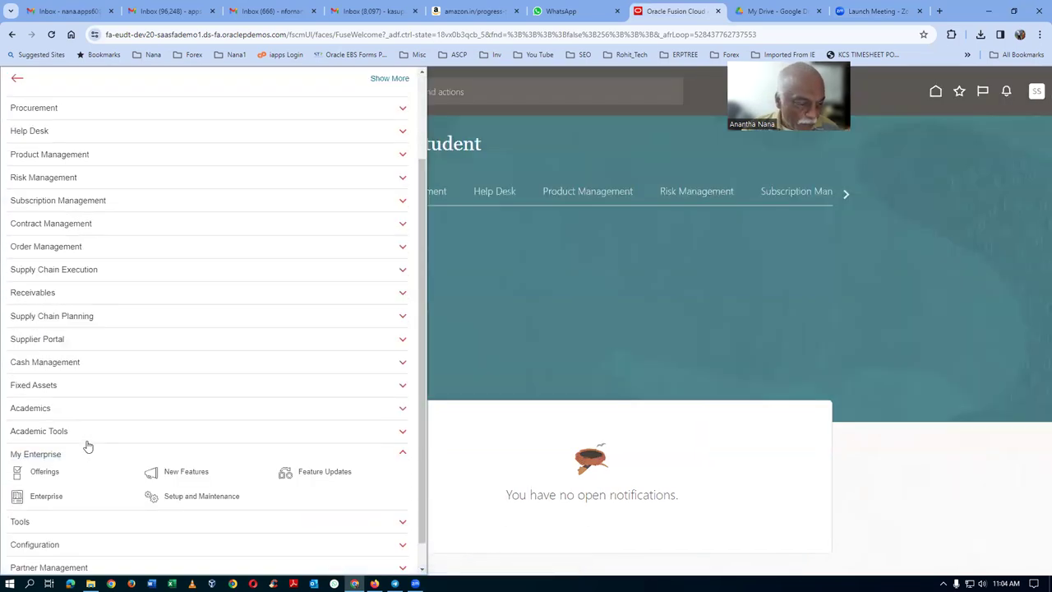
left_click(53, 459)
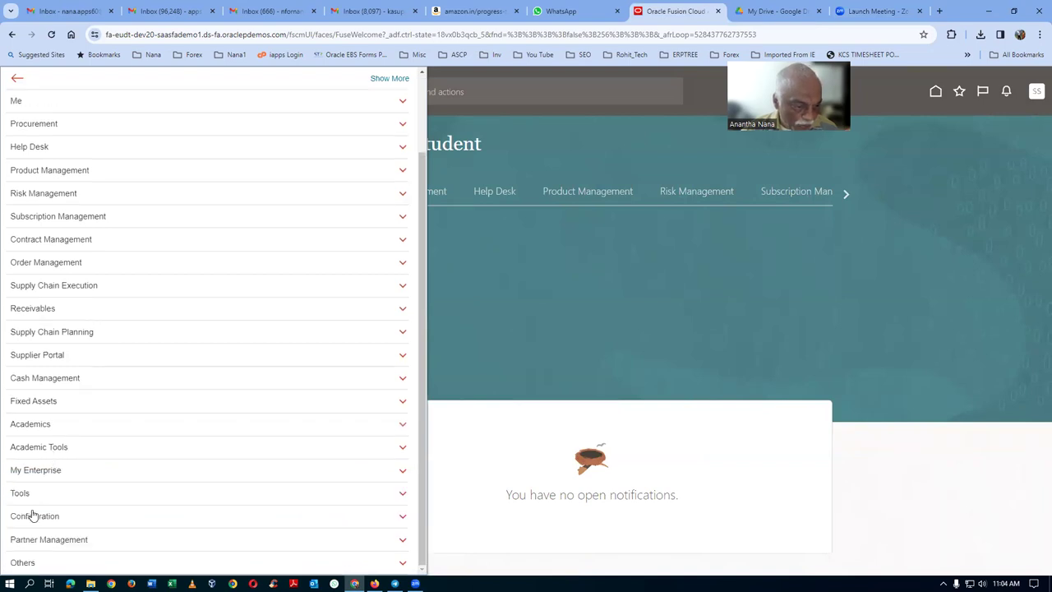
left_click(41, 471)
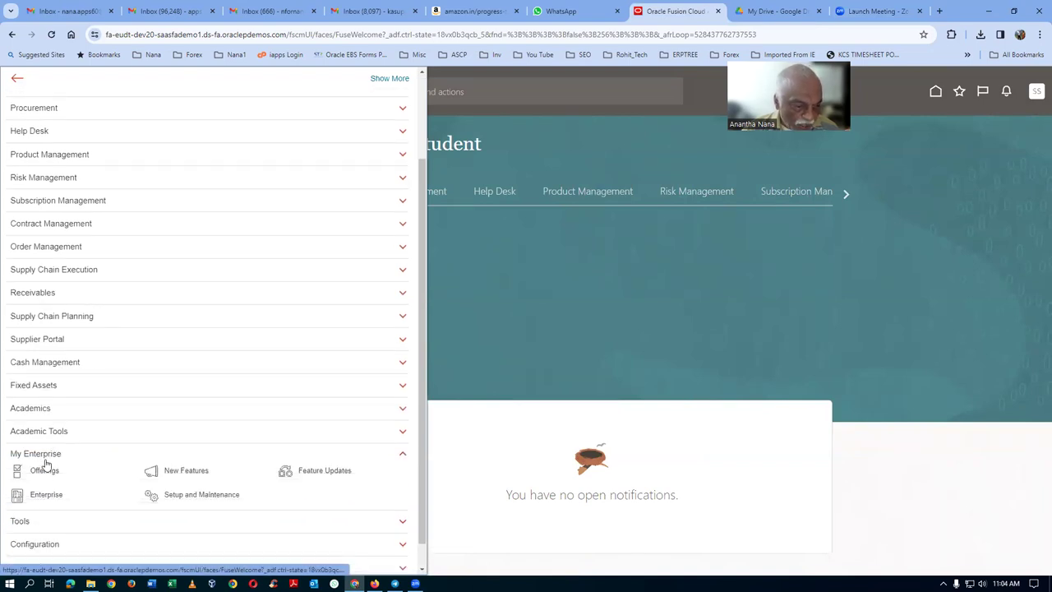
left_click(186, 476)
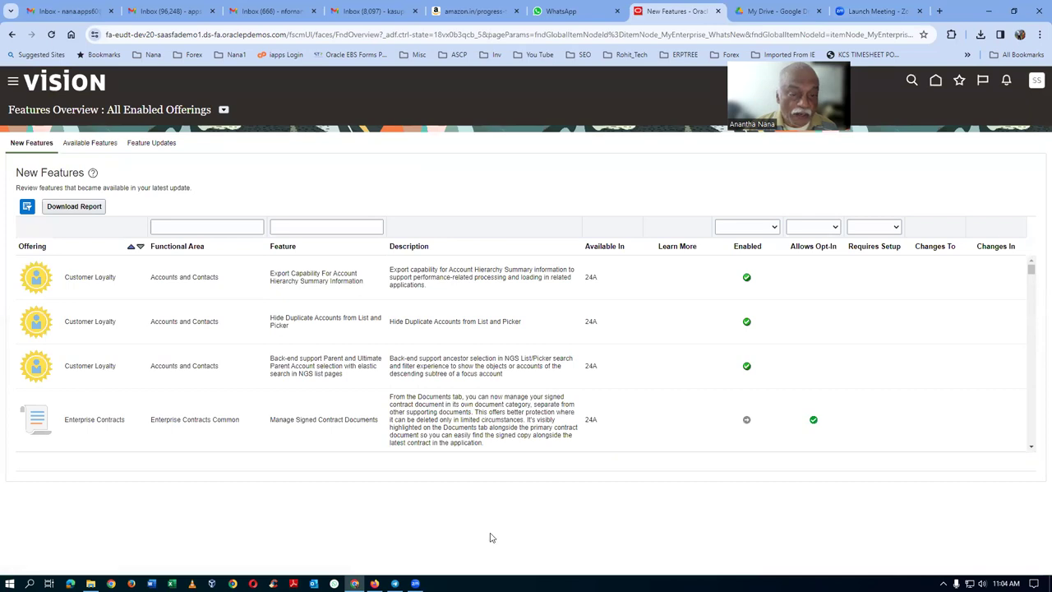
Limit the features overview to the Procurement offering
left_click(224, 110)
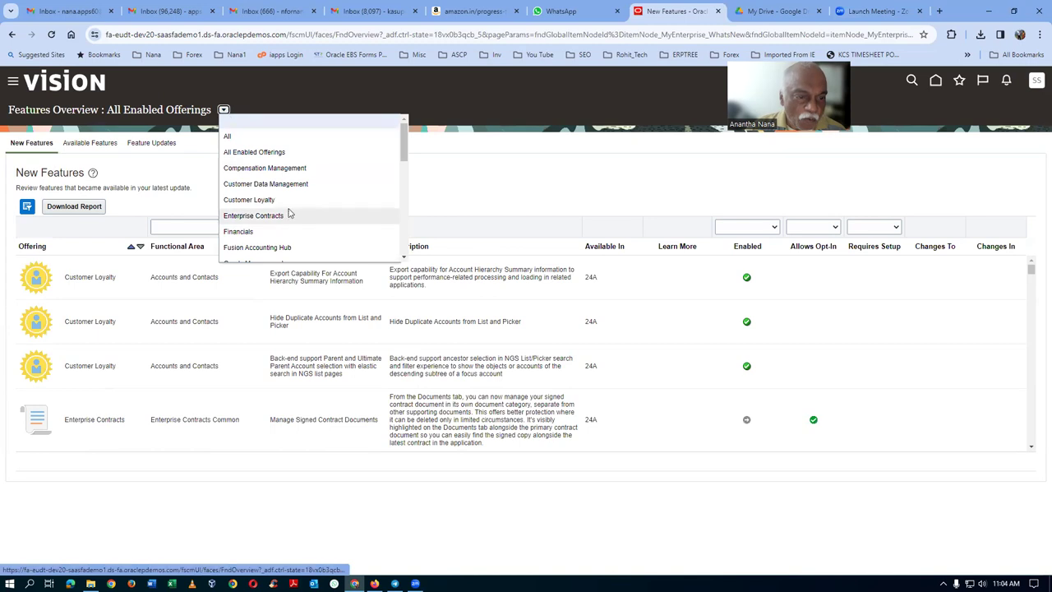
scroll(284, 212, "down", 1)
scroll(287, 213, "down", 2)
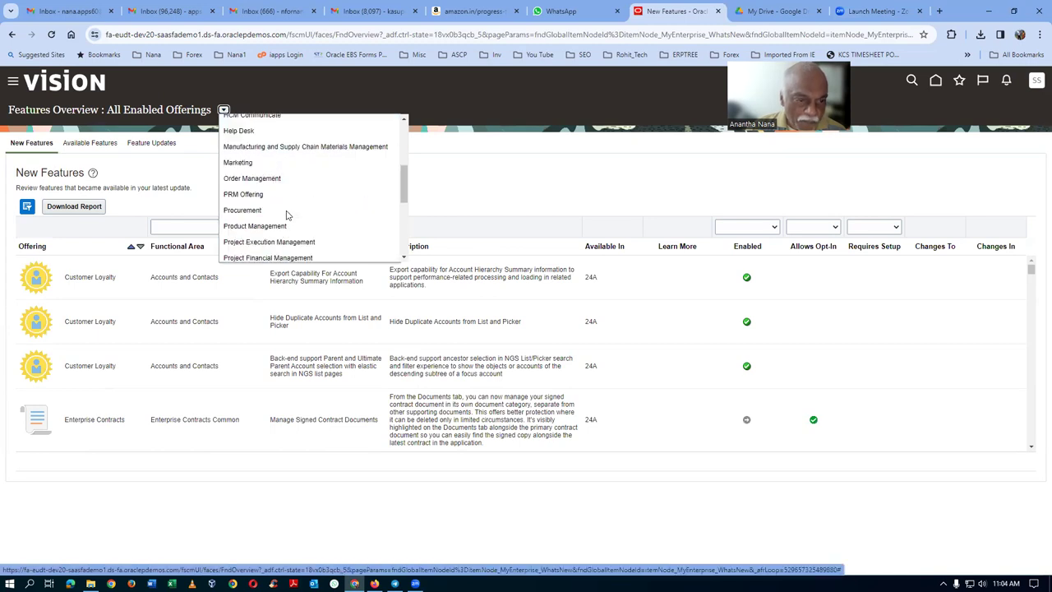
left_click(241, 210)
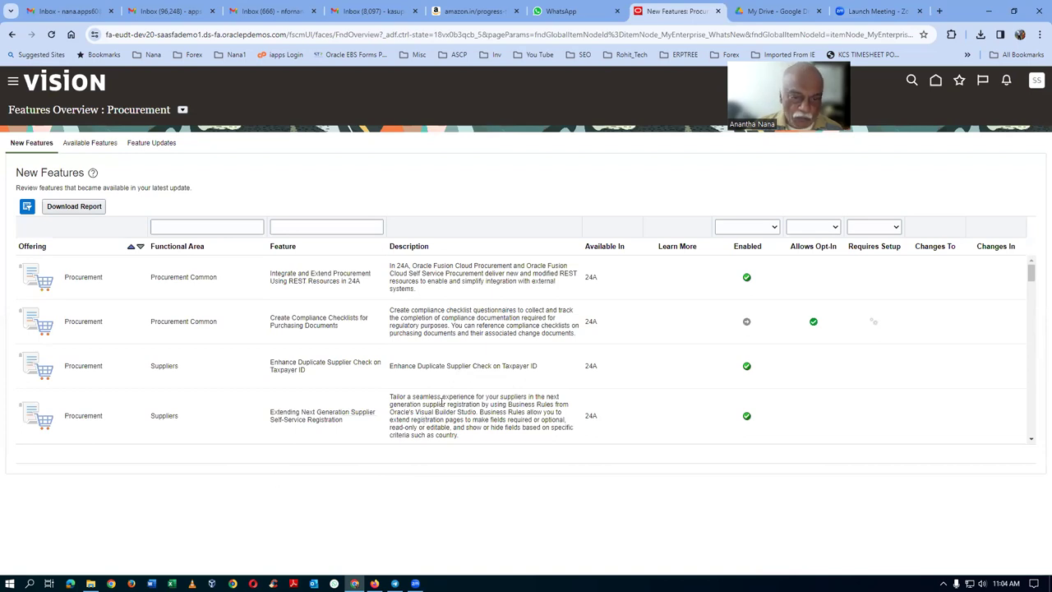
Review the REST resources feature's description and the Create Compliance Checklists for Purchasing Documents feature
left_click_drag(397, 265, 414, 294)
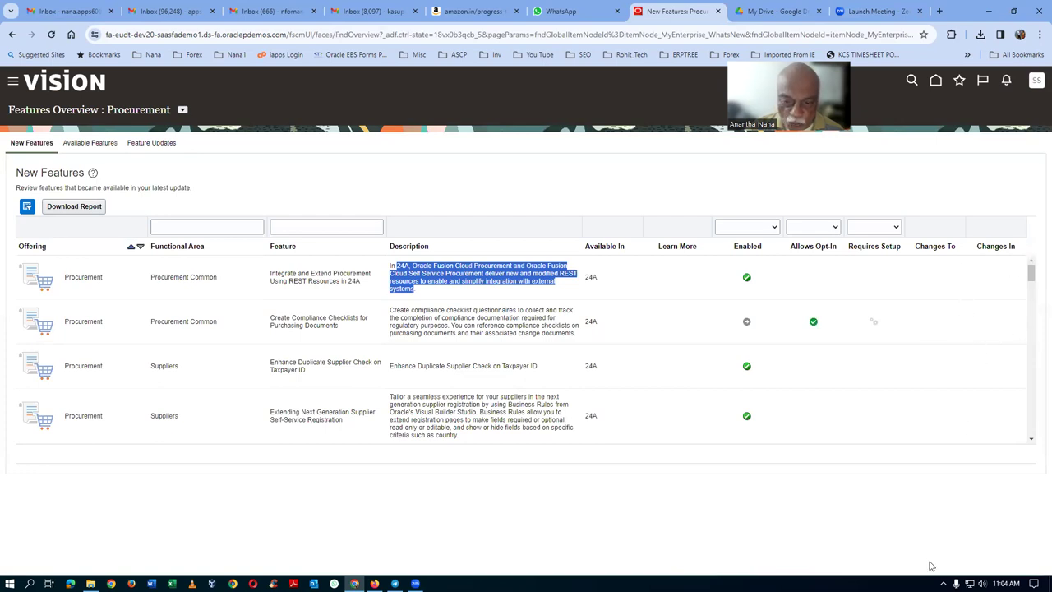
left_click(426, 329)
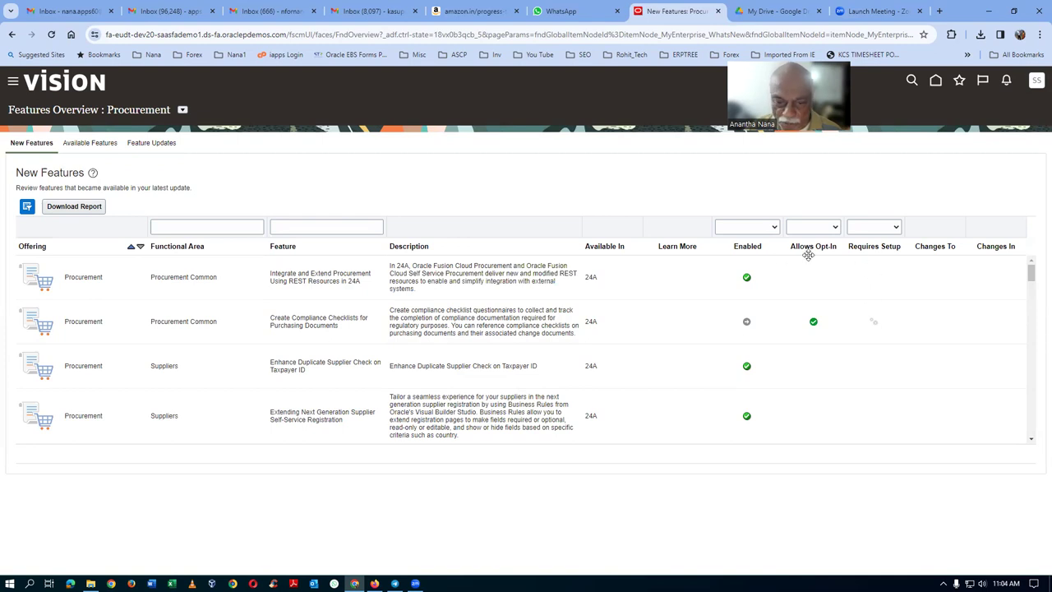
left_click_drag(272, 319, 335, 327)
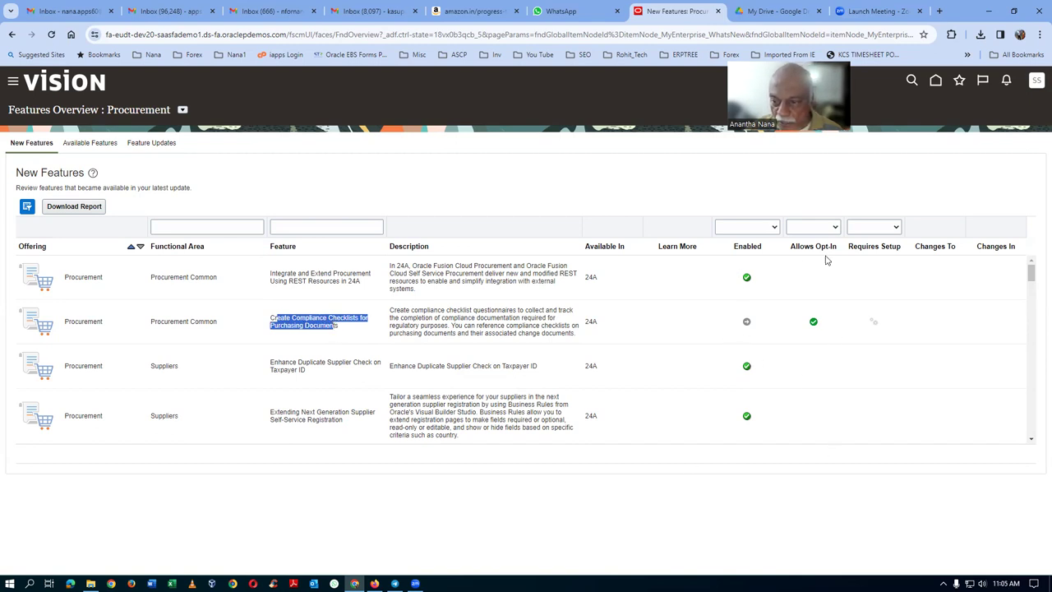
Open the opt-in settings from the Create Compliance Checklists for Purchasing Documents feature, disable Click To Dial, and return to the overview
left_click(748, 322)
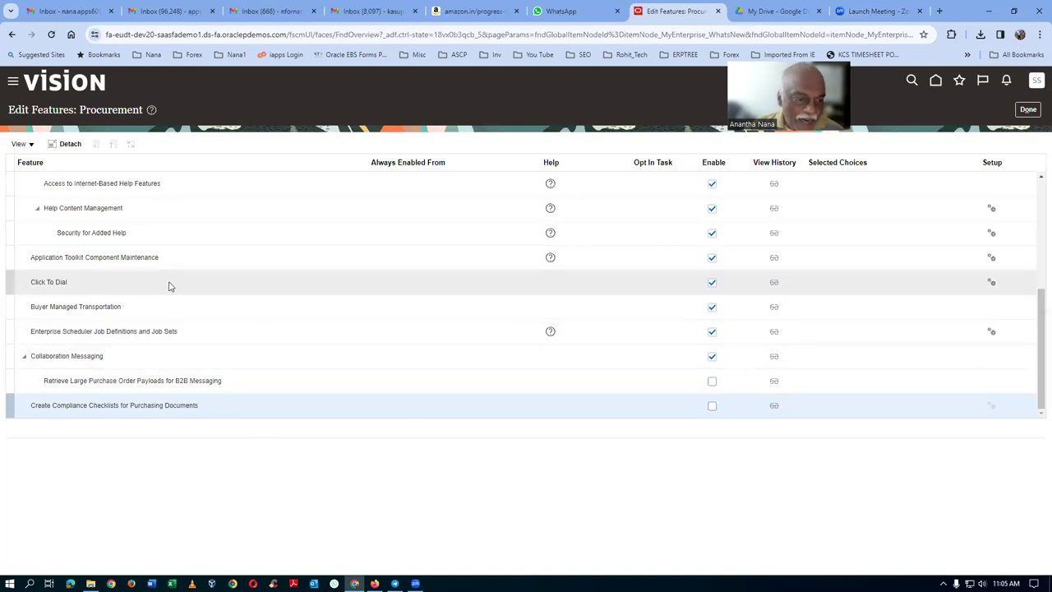
left_click(712, 282)
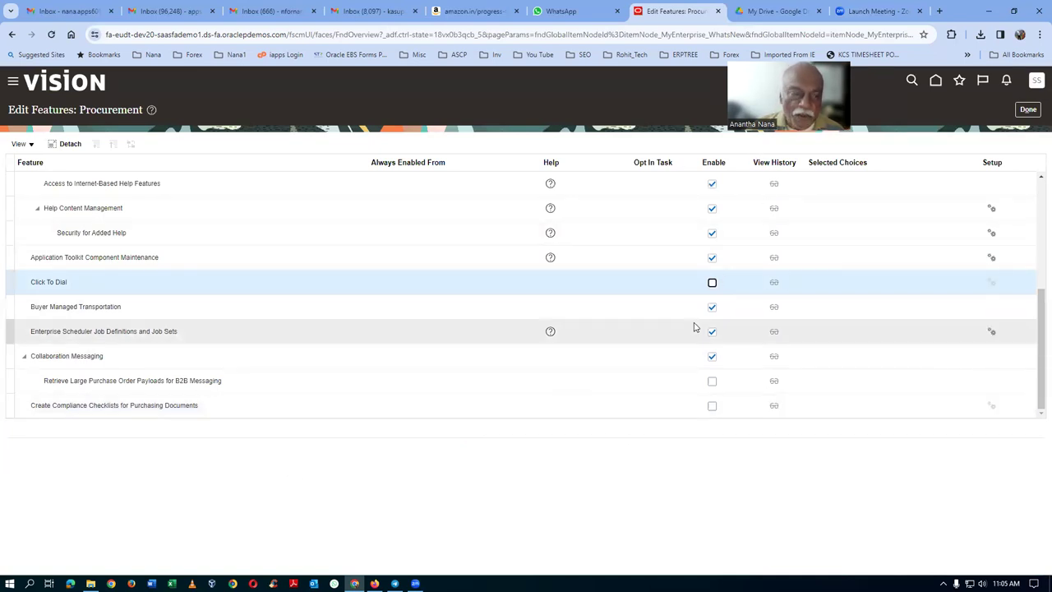
left_click(1028, 110)
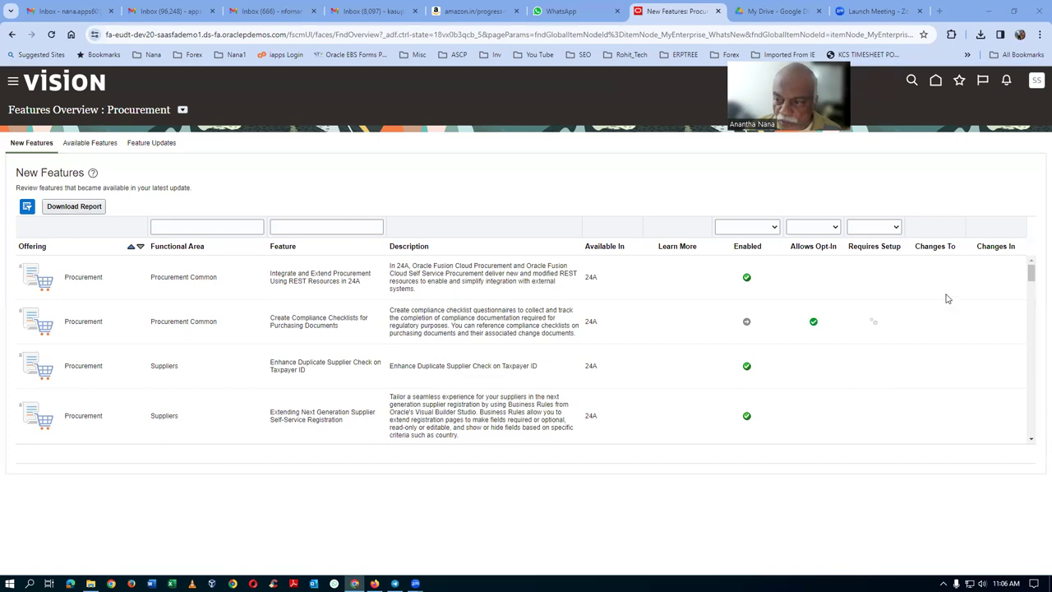
Examine the Procurement new features list for opt-in features with planned changes and their target releases
left_click_drag(1035, 277, 1036, 307)
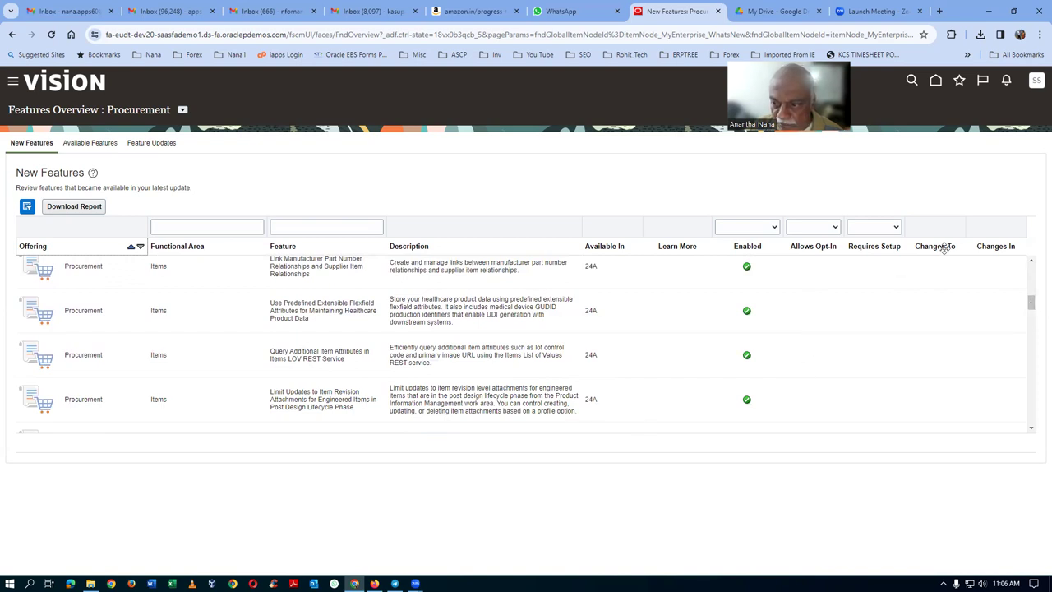
left_click_drag(1034, 303, 1035, 412)
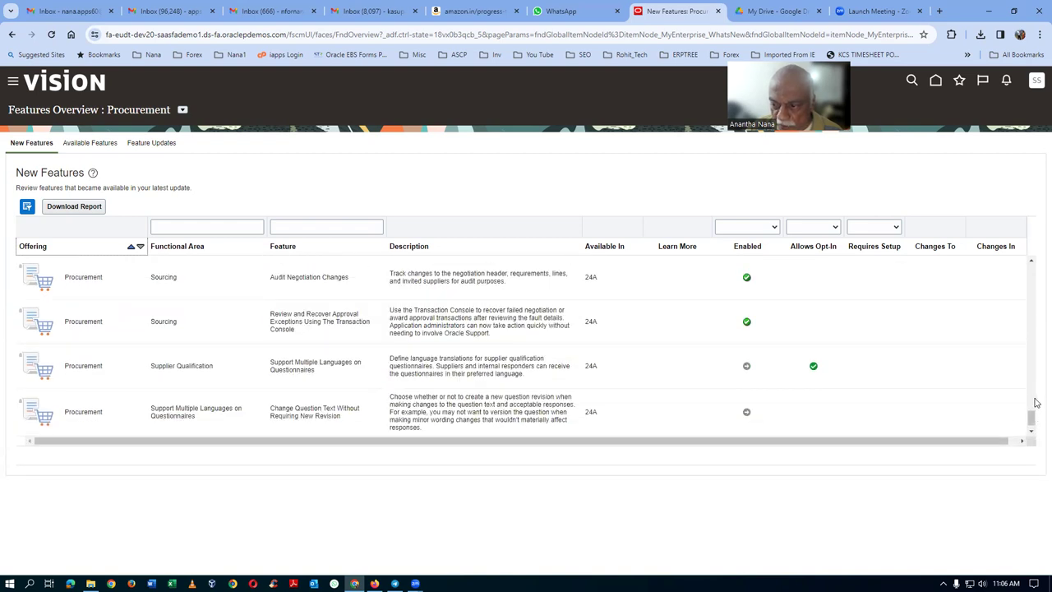
left_click_drag(1033, 418, 1030, 399)
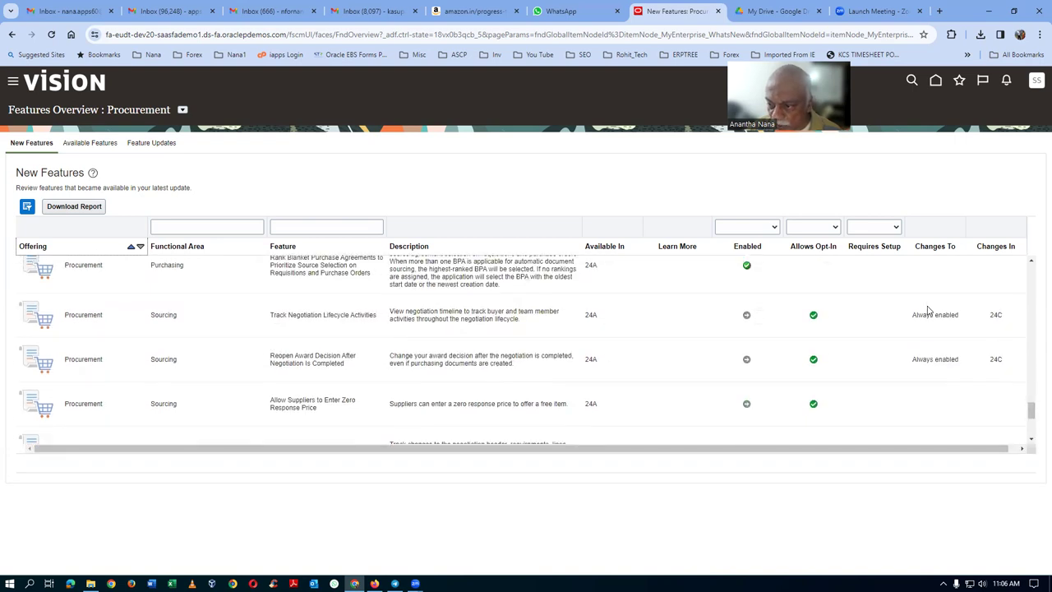
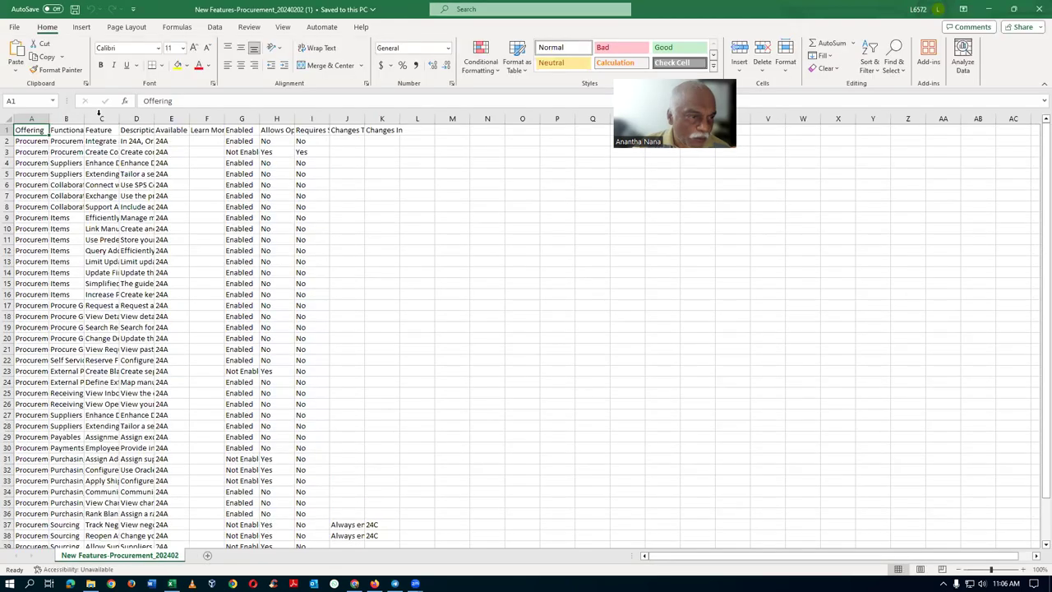
Widen the Functional Area column and delete the Offering column in the downloaded Procurement new features report
left_click_drag(83, 119, 130, 124)
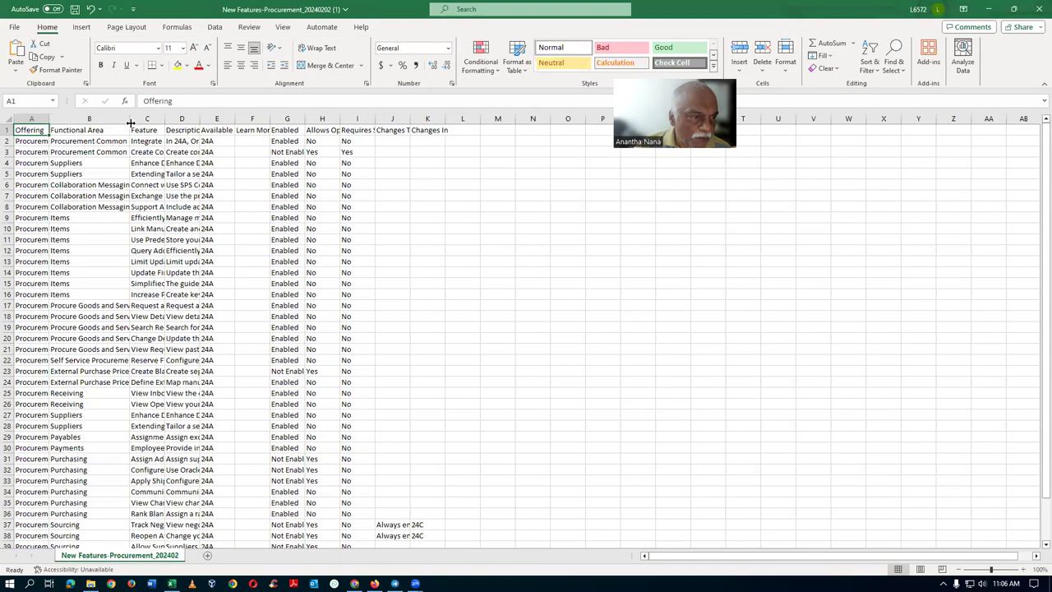
left_click(33, 207)
left_click(32, 119)
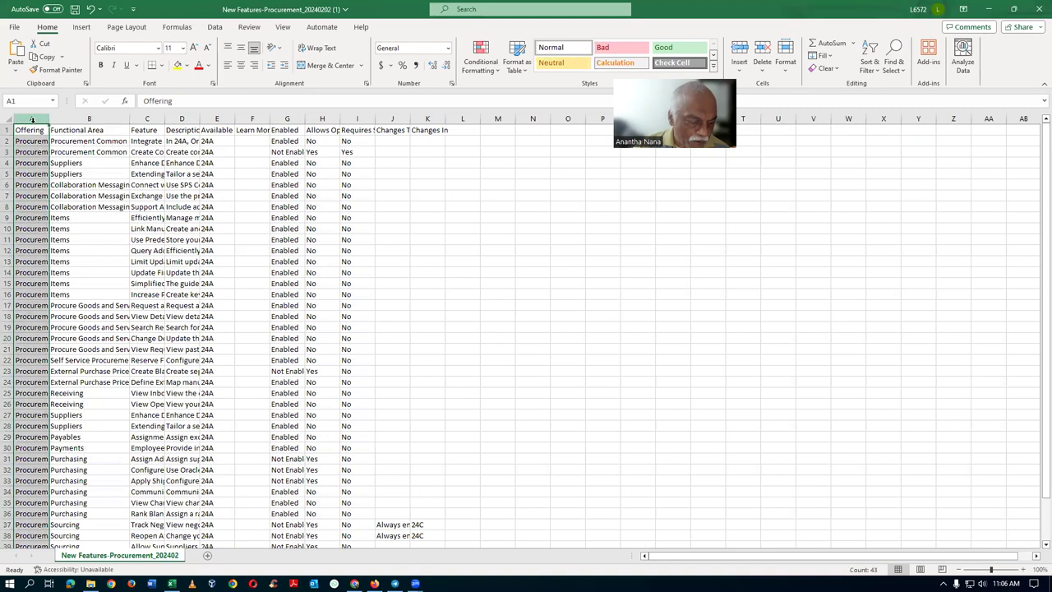
right_click(30, 120)
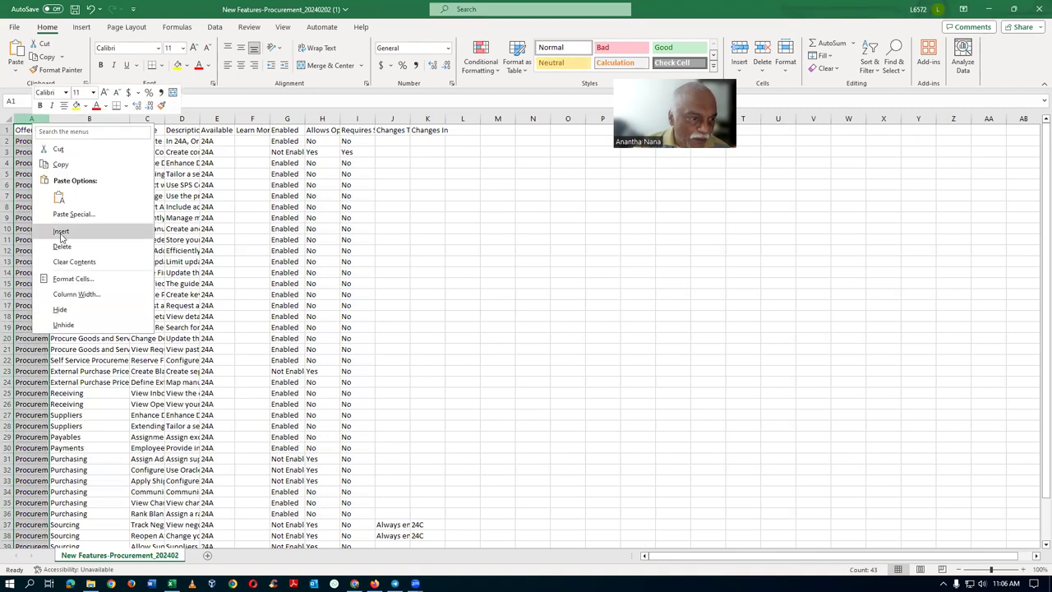
left_click(59, 245)
Widen the Functional Area, Feature and Description columns so more of their text fits
left_click_drag(94, 120, 140, 122)
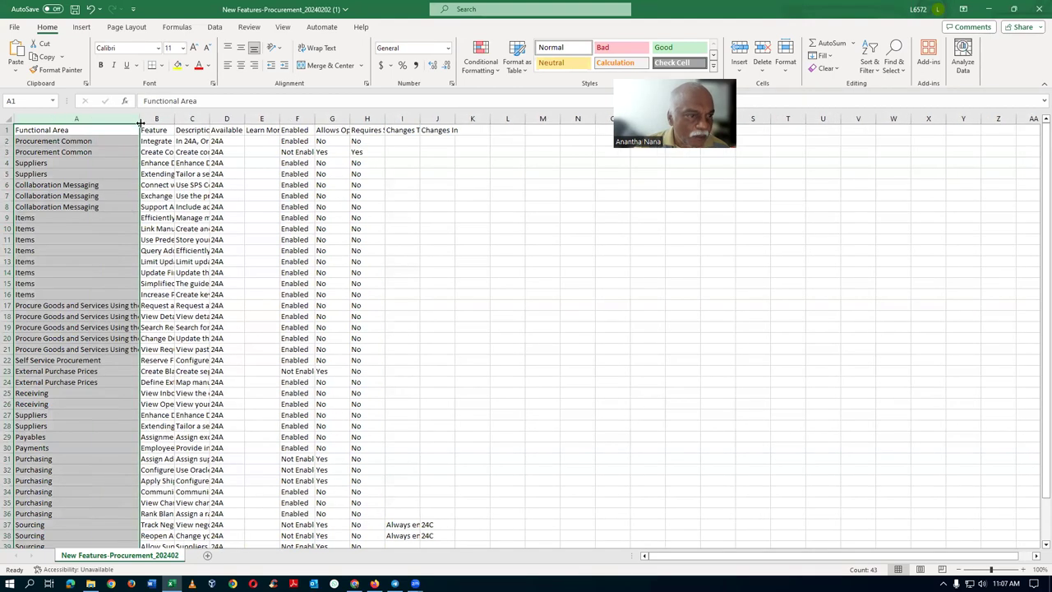
left_click_drag(174, 120, 565, 132)
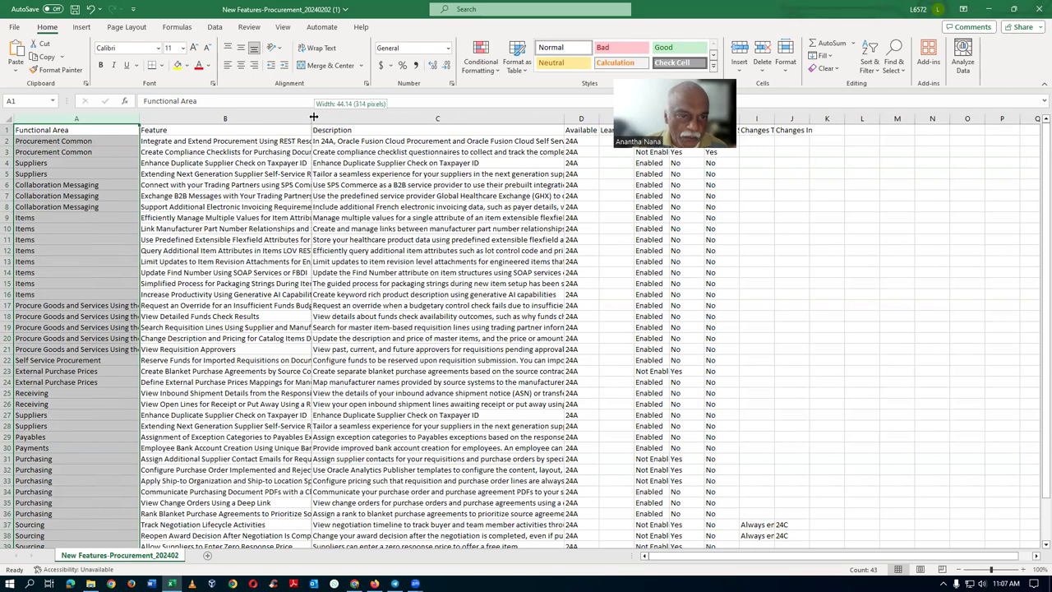
left_click_drag(312, 121, 371, 121)
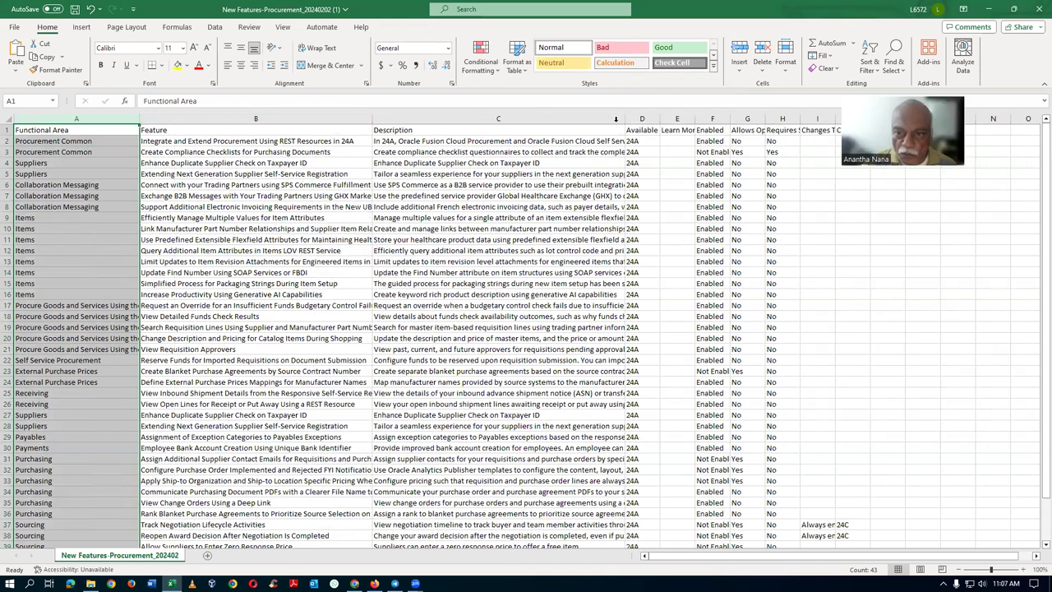
left_click_drag(625, 120, 688, 120)
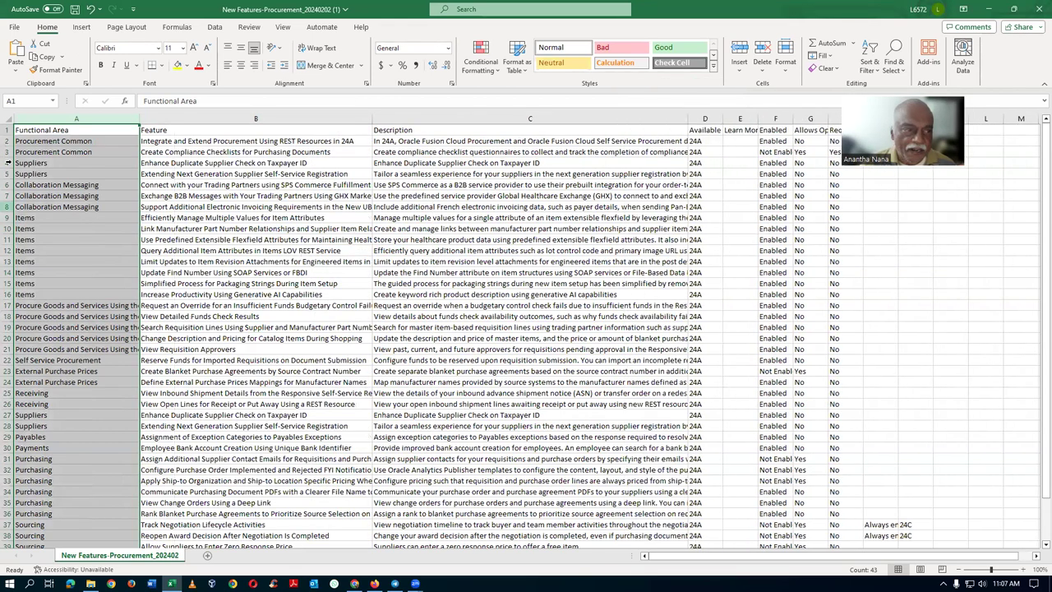
Format all cells of the report with top vertical alignment and wrapped text
left_click(6, 119)
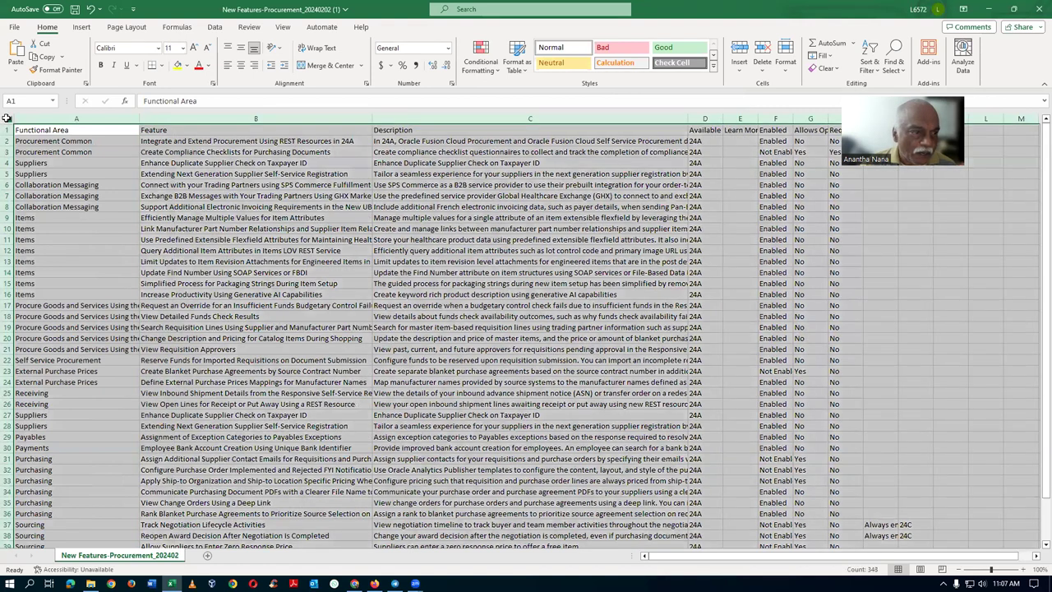
right_click(7, 118)
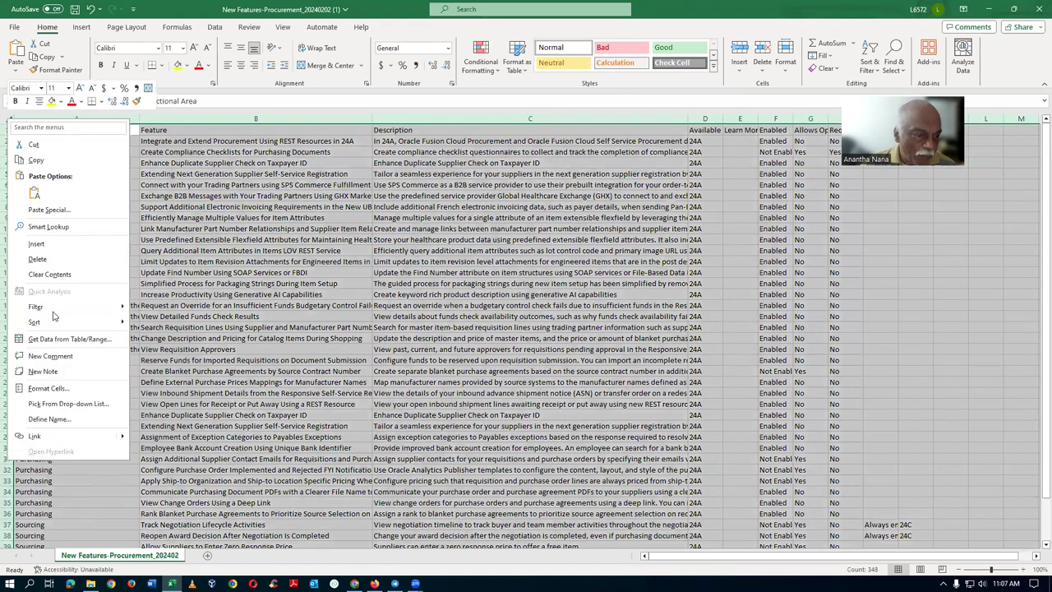
left_click(60, 392)
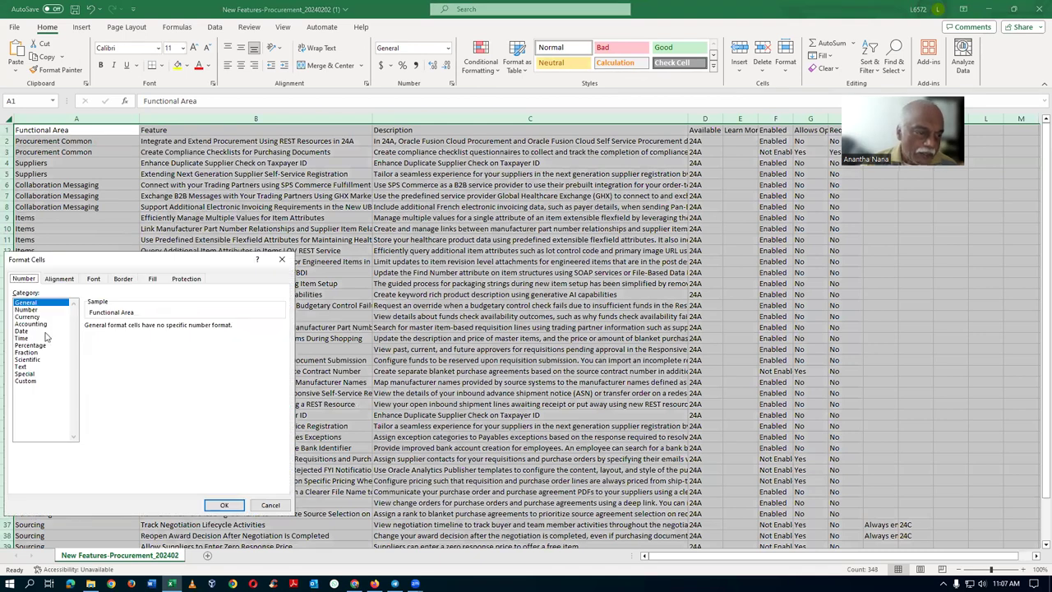
left_click(46, 280)
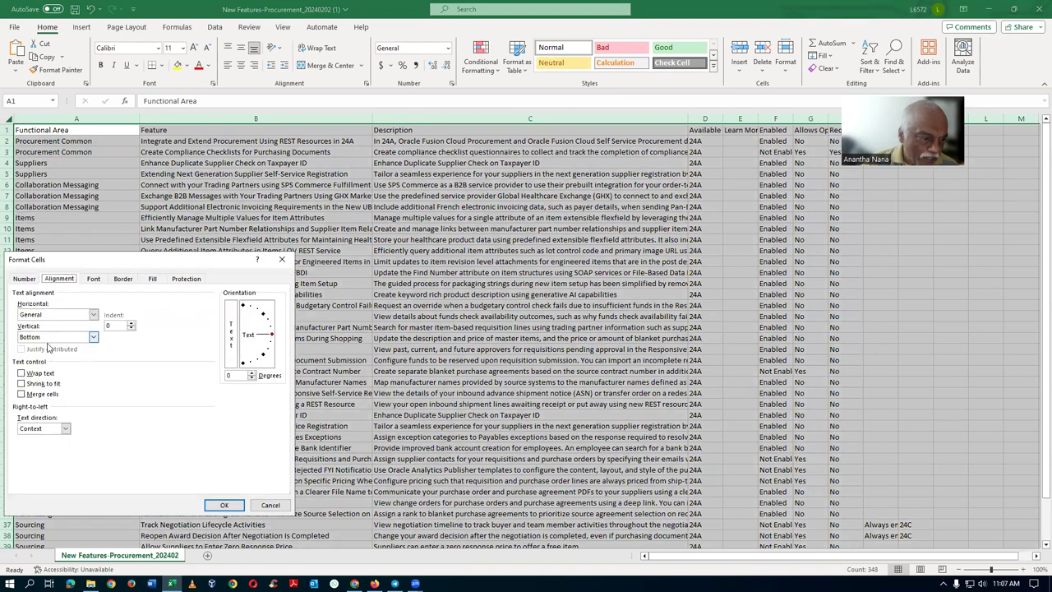
left_click(49, 338)
left_click(47, 349)
left_click(22, 373)
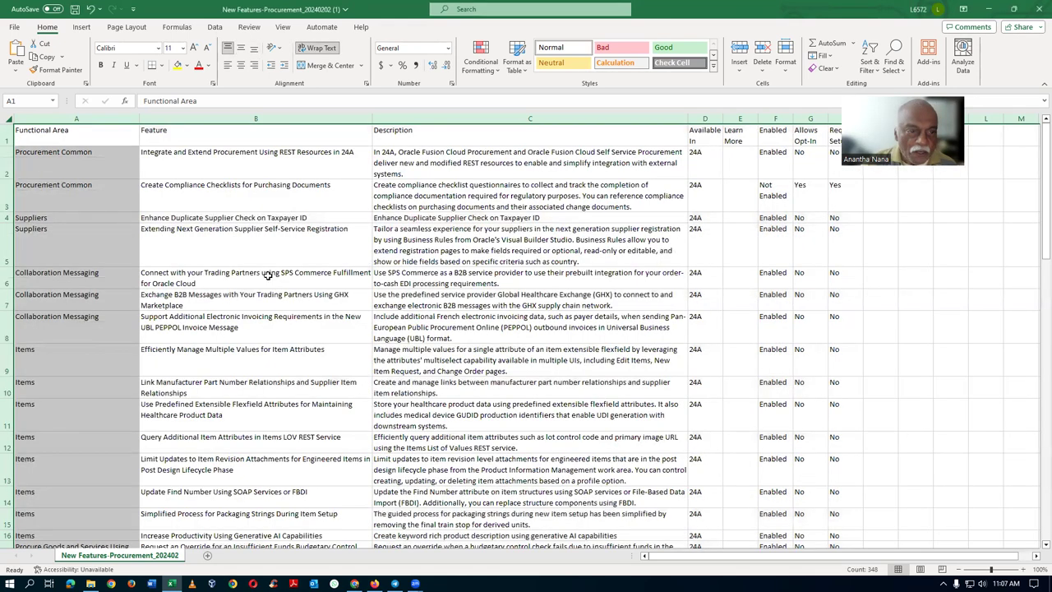
left_click(224, 504)
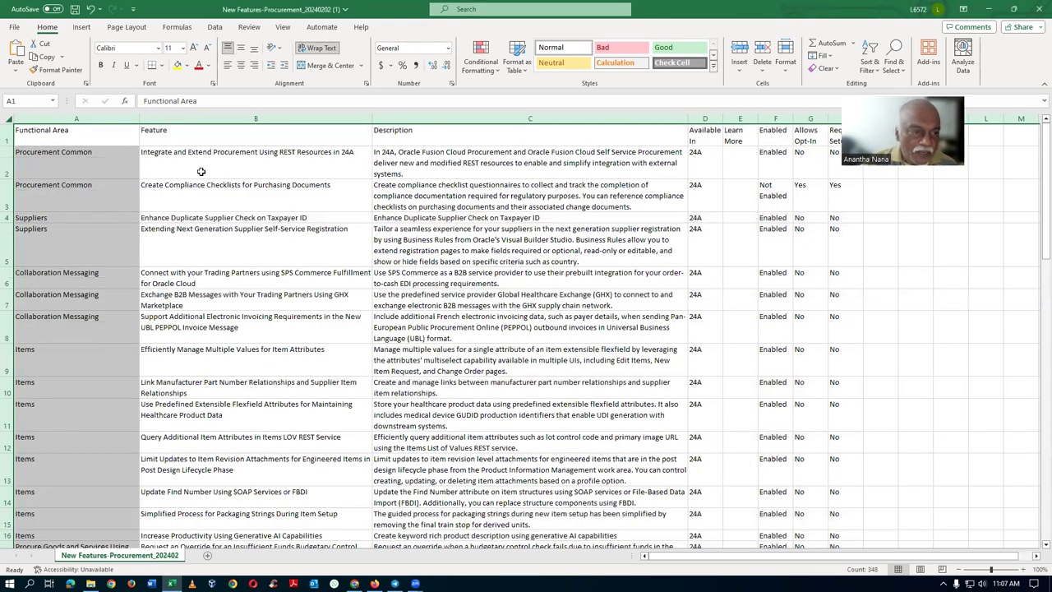
Look through the report's features and their full descriptions down to the last row and back to the start
left_click(195, 166)
left_click(454, 165)
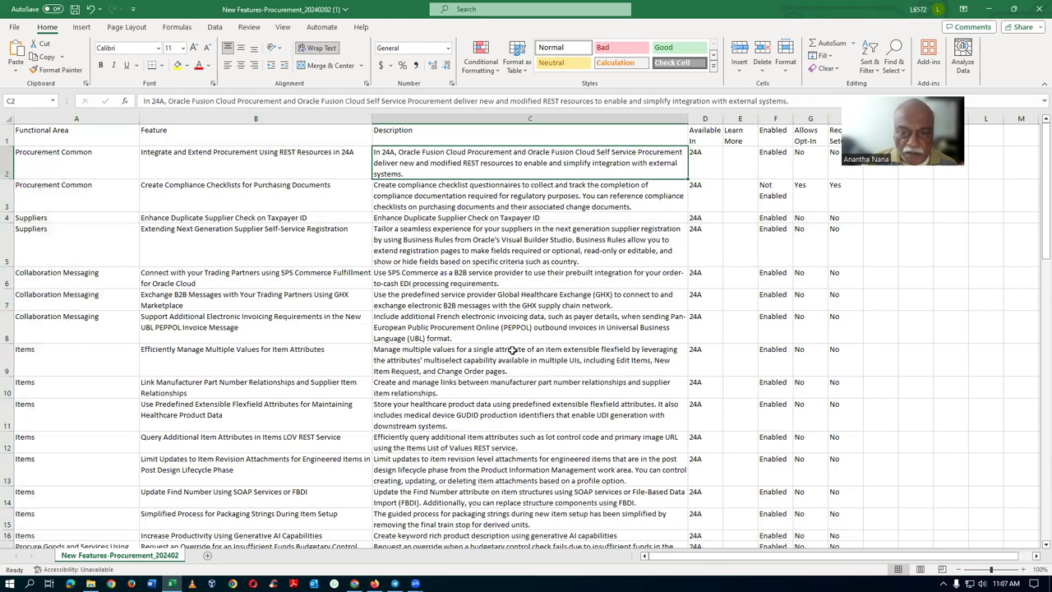
left_click(504, 338)
left_click(508, 405)
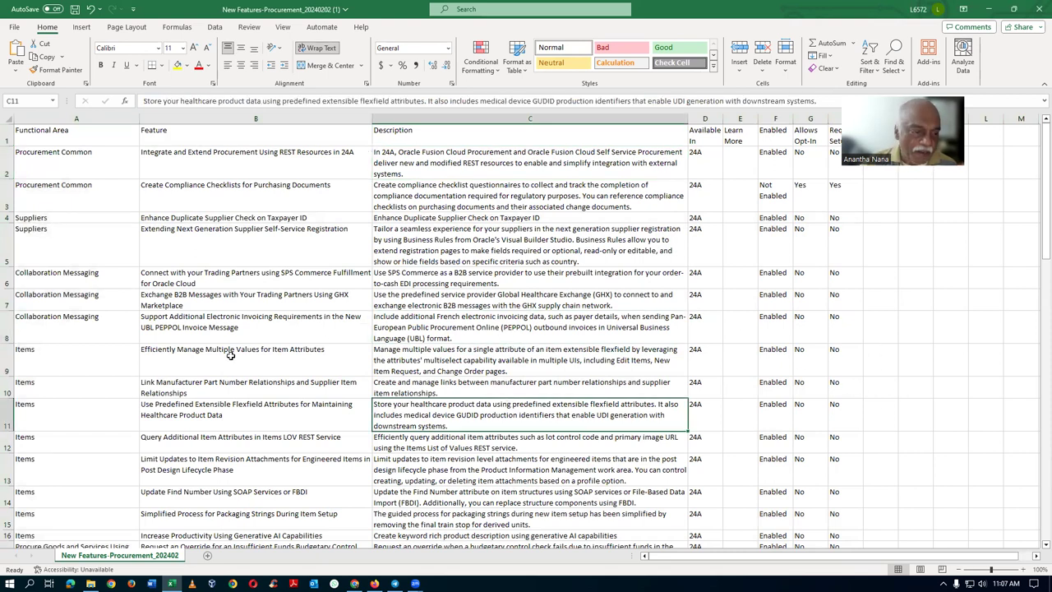
scroll(231, 355, "down", 6)
scroll(247, 359, "down", 4)
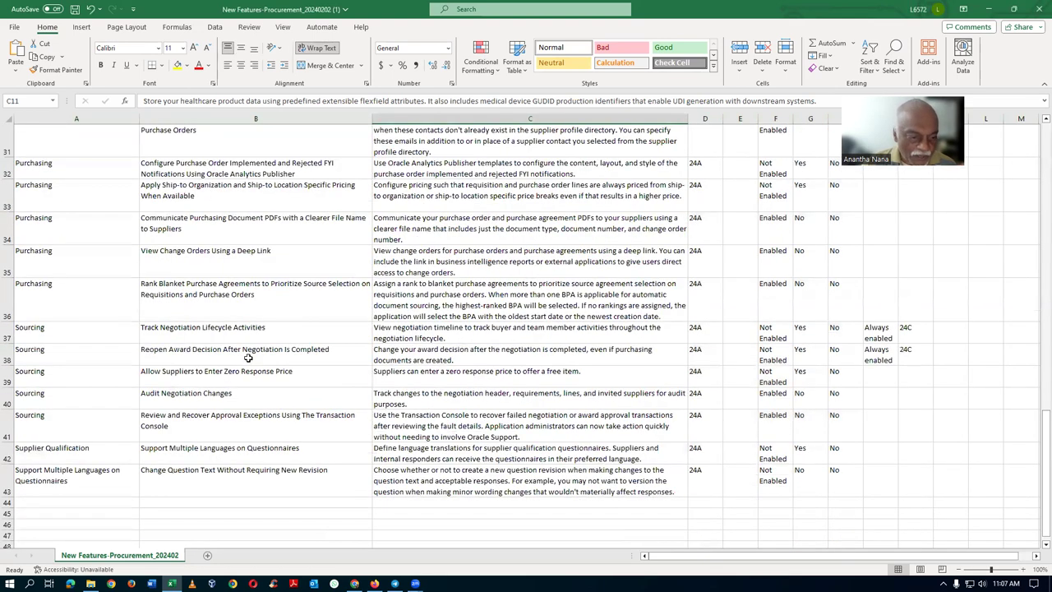
scroll(248, 357, "up", 5)
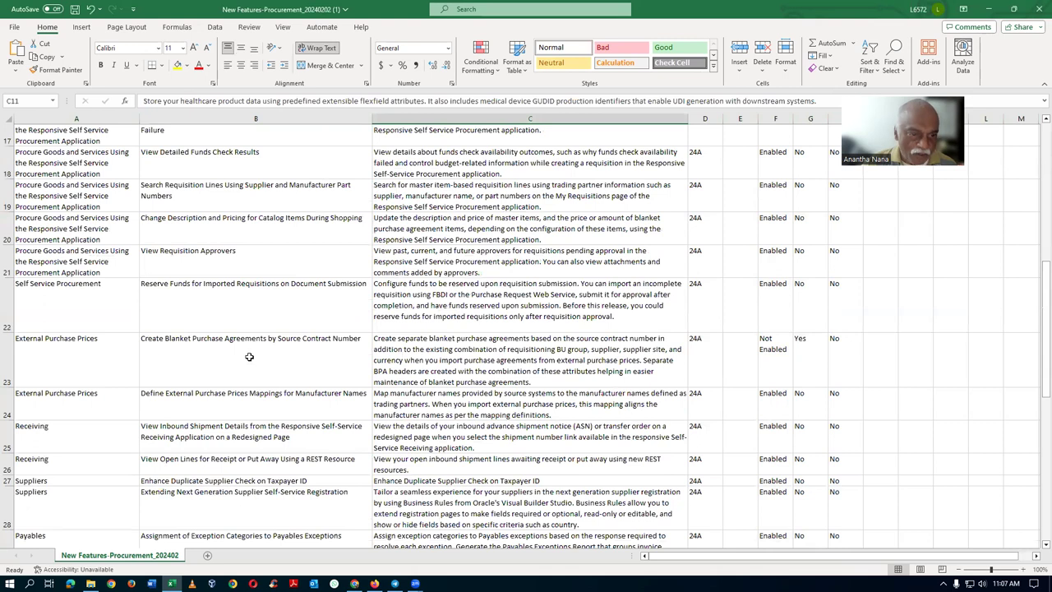
scroll(249, 357, "up", 2)
scroll(253, 344, "up", 3)
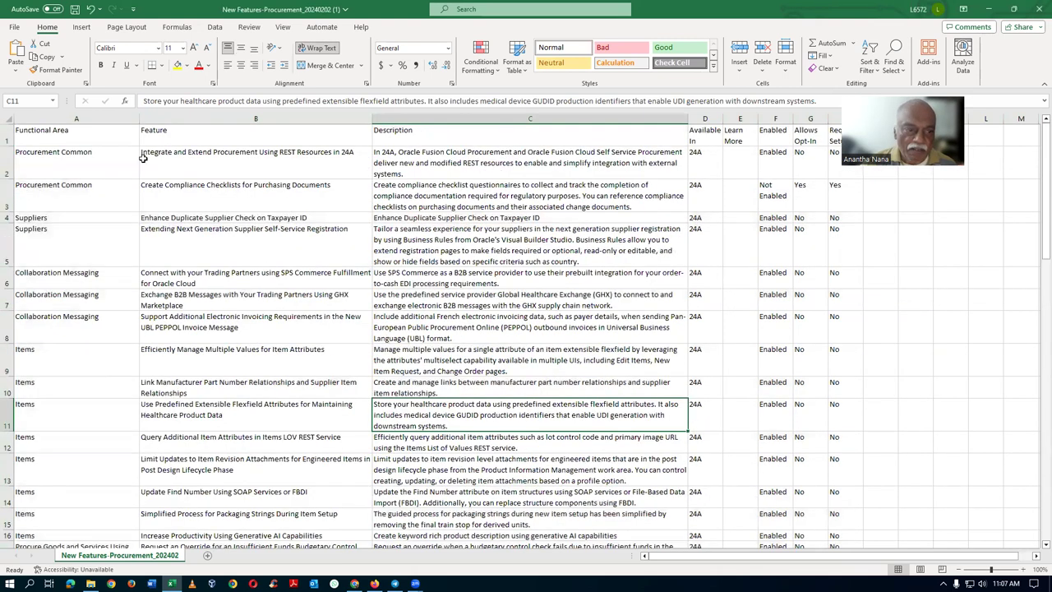
Close the report workbook and show the Available Features for Procurement in the browser
left_click(1037, 11)
left_click(544, 308)
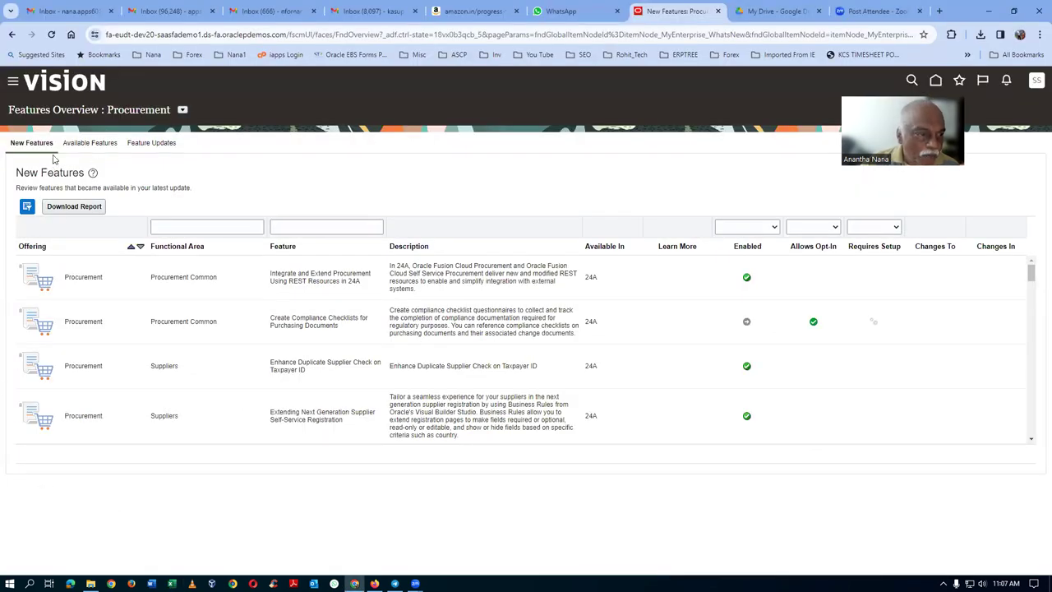
left_click(105, 145)
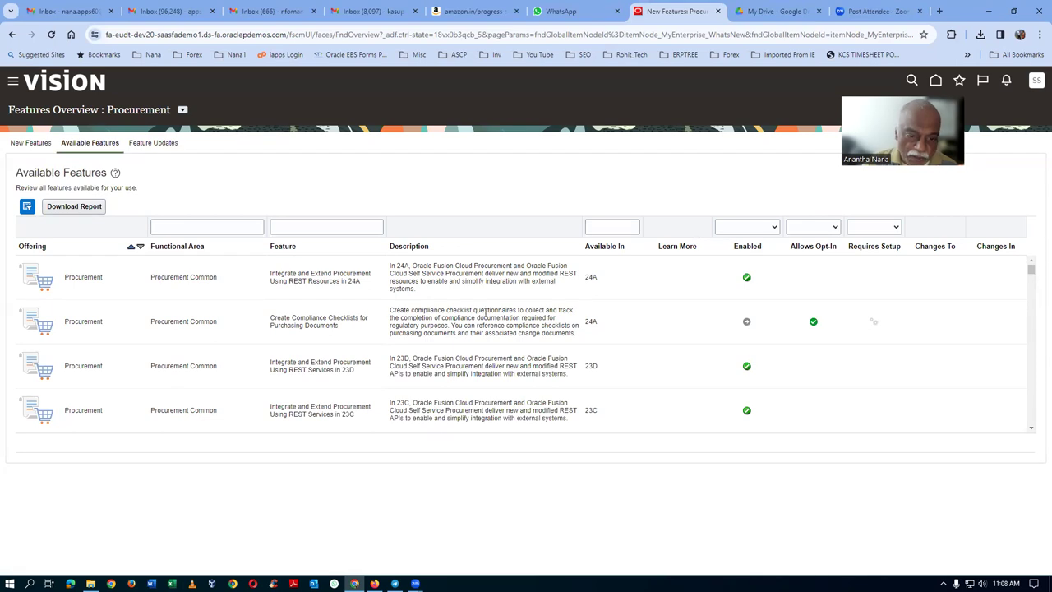
Examine the available Procurement features introduced in earlier releases, from 23D back to 21B
left_click_drag(400, 359, 407, 367)
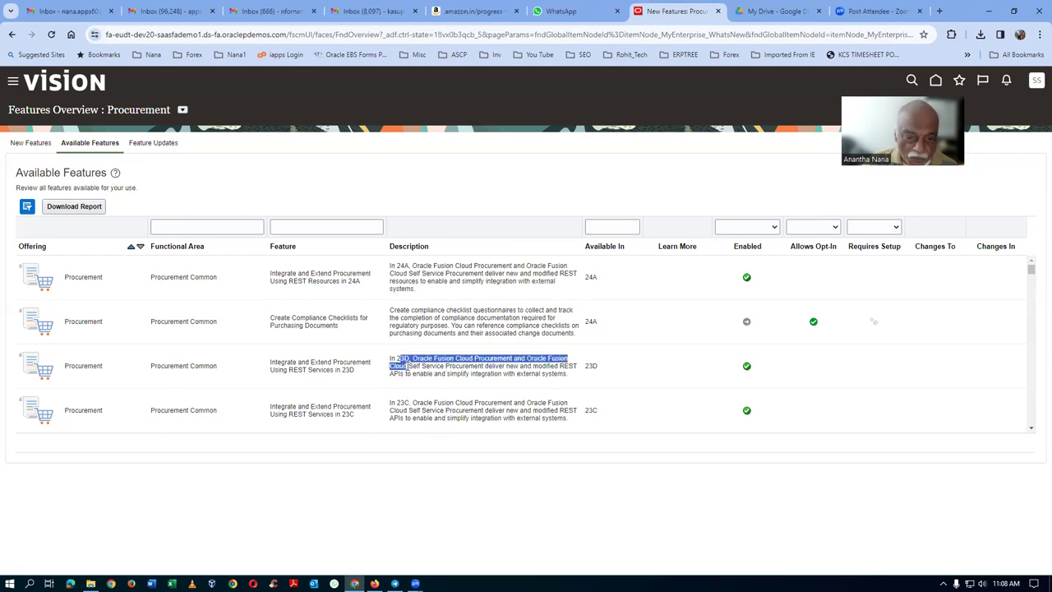
left_click_drag(415, 409, 421, 418)
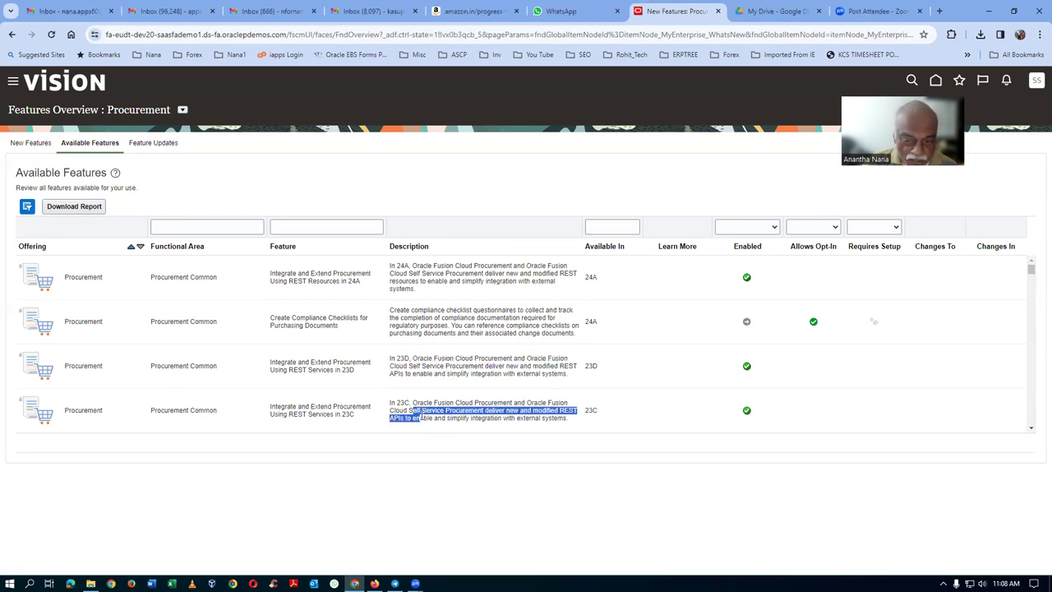
left_click(1031, 428)
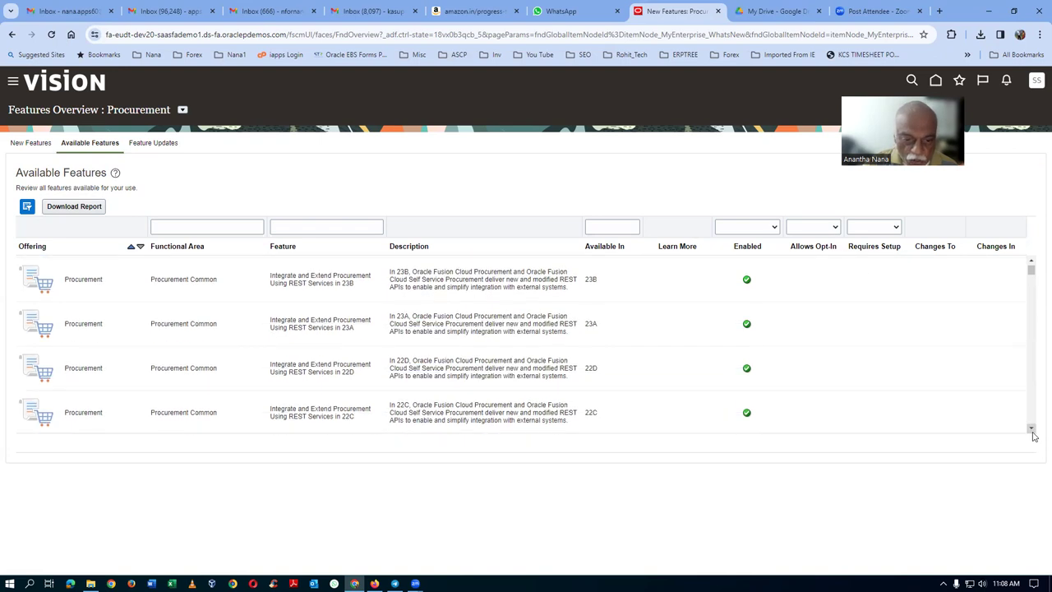
left_click(1031, 429)
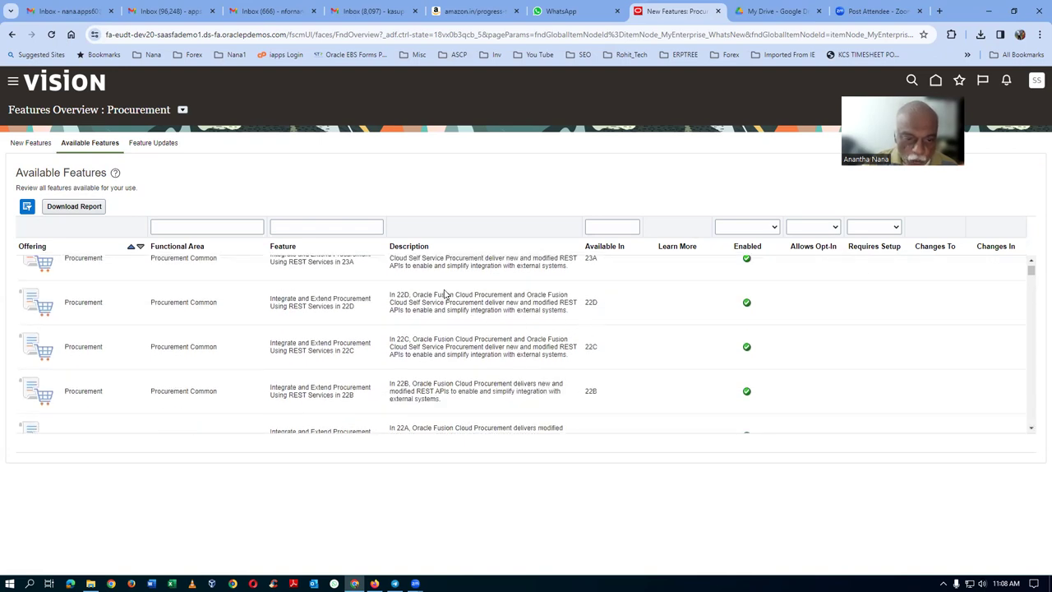
left_click_drag(444, 294, 453, 313)
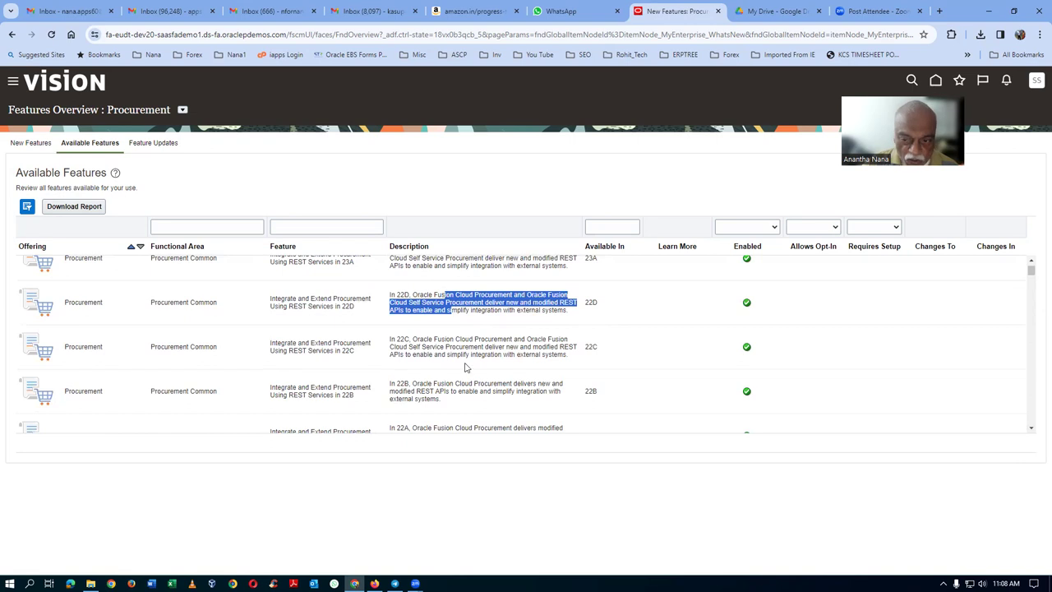
left_click(1030, 428)
left_click(1031, 428)
left_click(1031, 428)
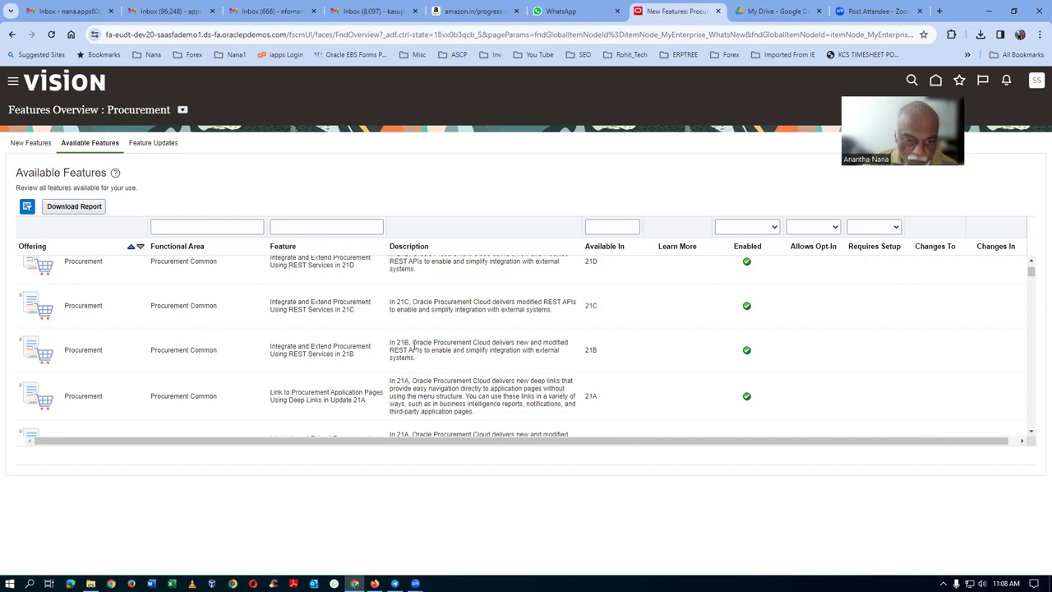
left_click_drag(413, 345, 420, 351)
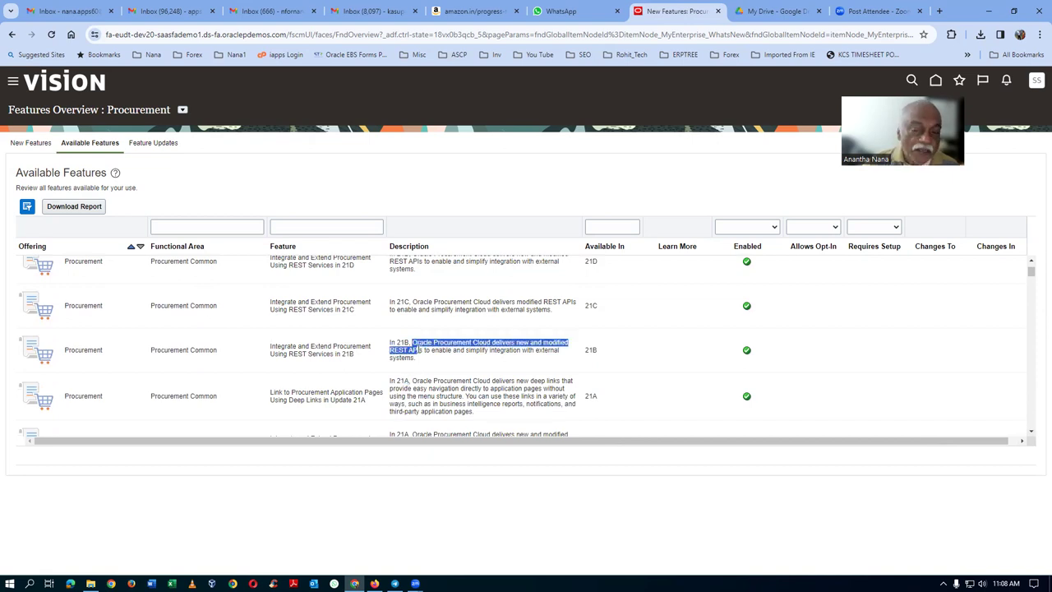
Review the Feature Updates for planned behavior changes, including Track Negotiation Lifecycle Activities, and return to the Available Features list
left_click(159, 144)
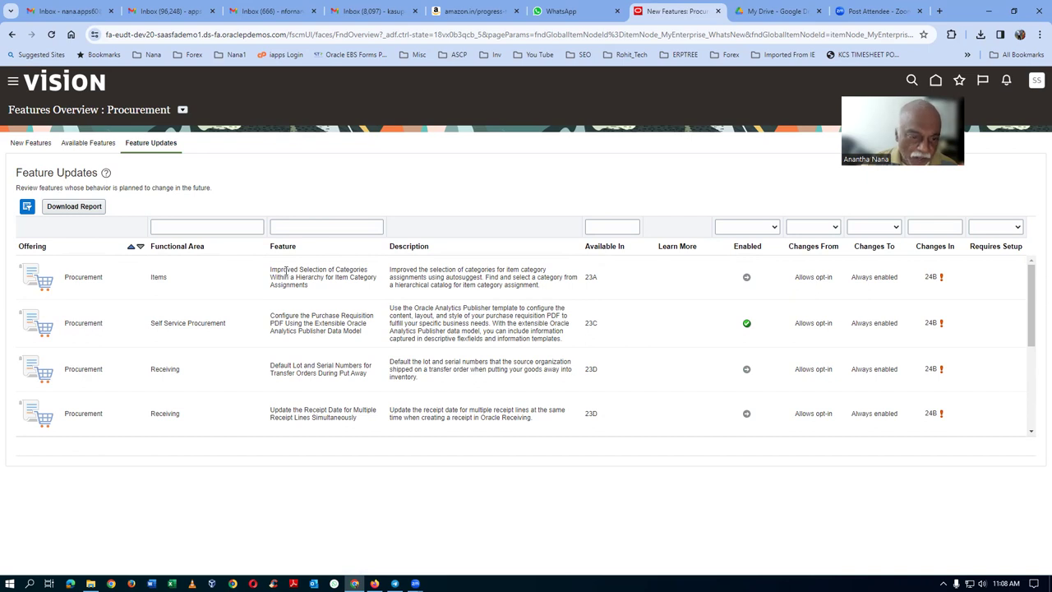
left_click_drag(285, 270, 291, 288)
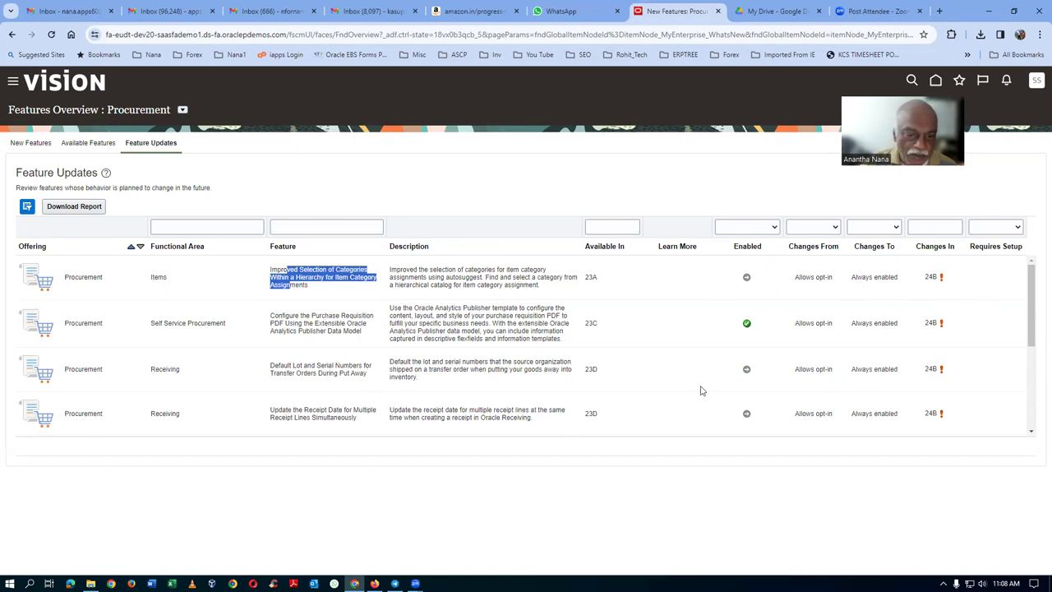
left_click_drag(1034, 342, 1036, 422)
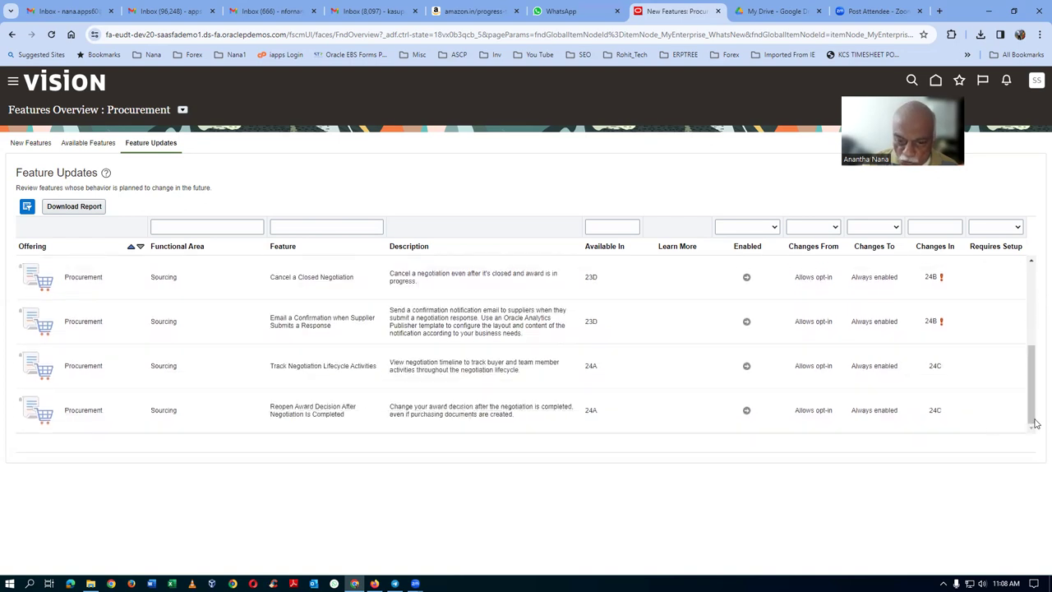
left_click_drag(289, 364, 341, 366)
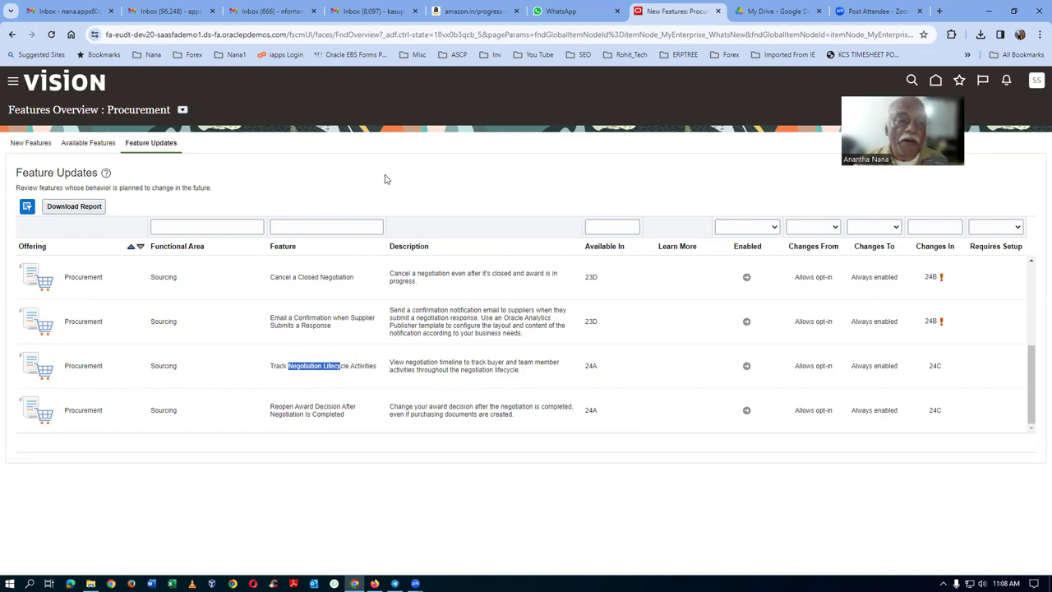
left_click(88, 143)
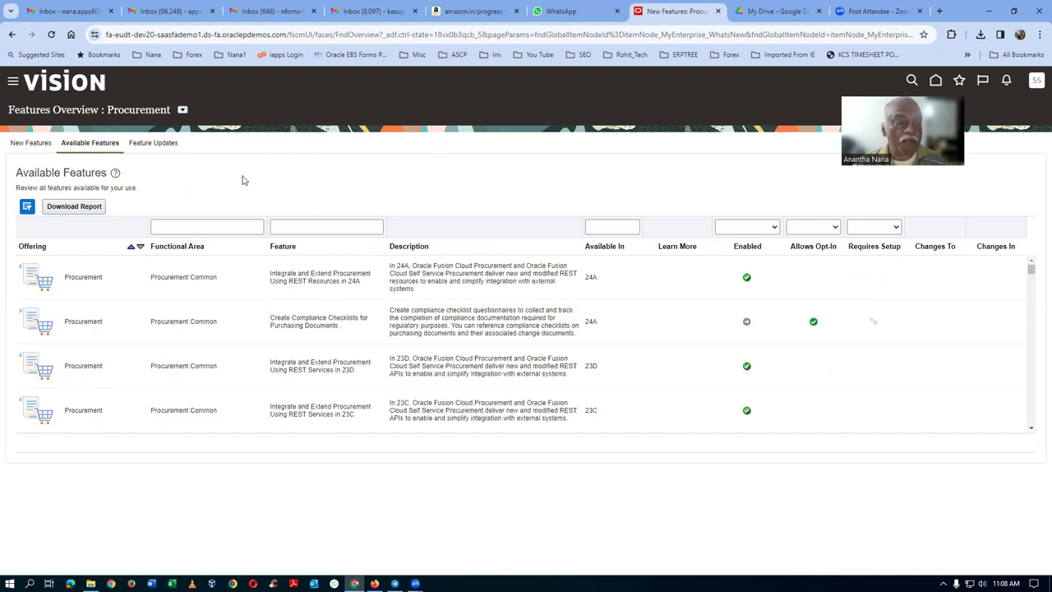
left_click_drag(121, 111, 161, 113)
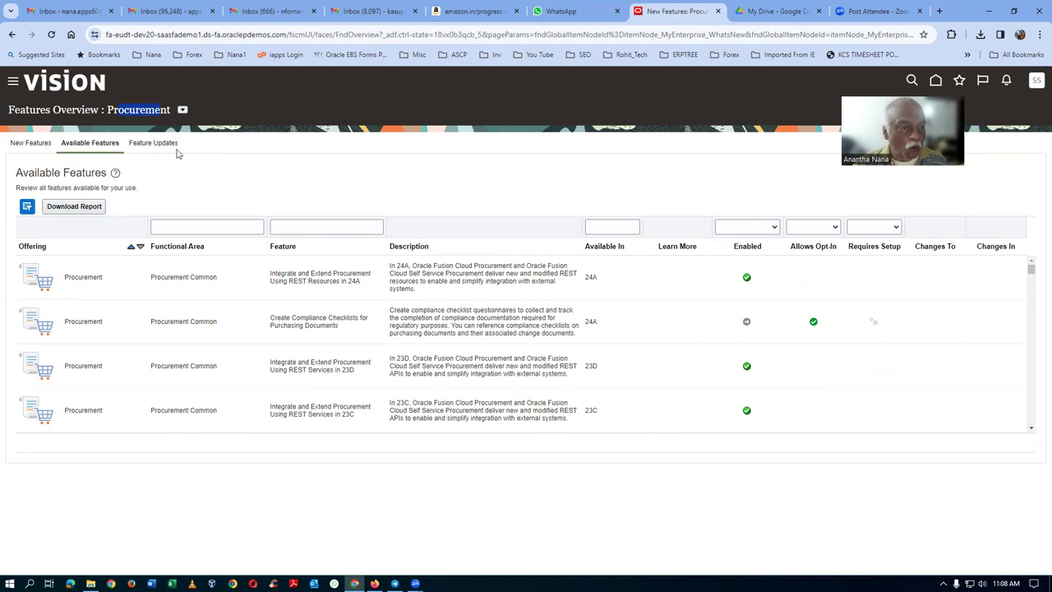